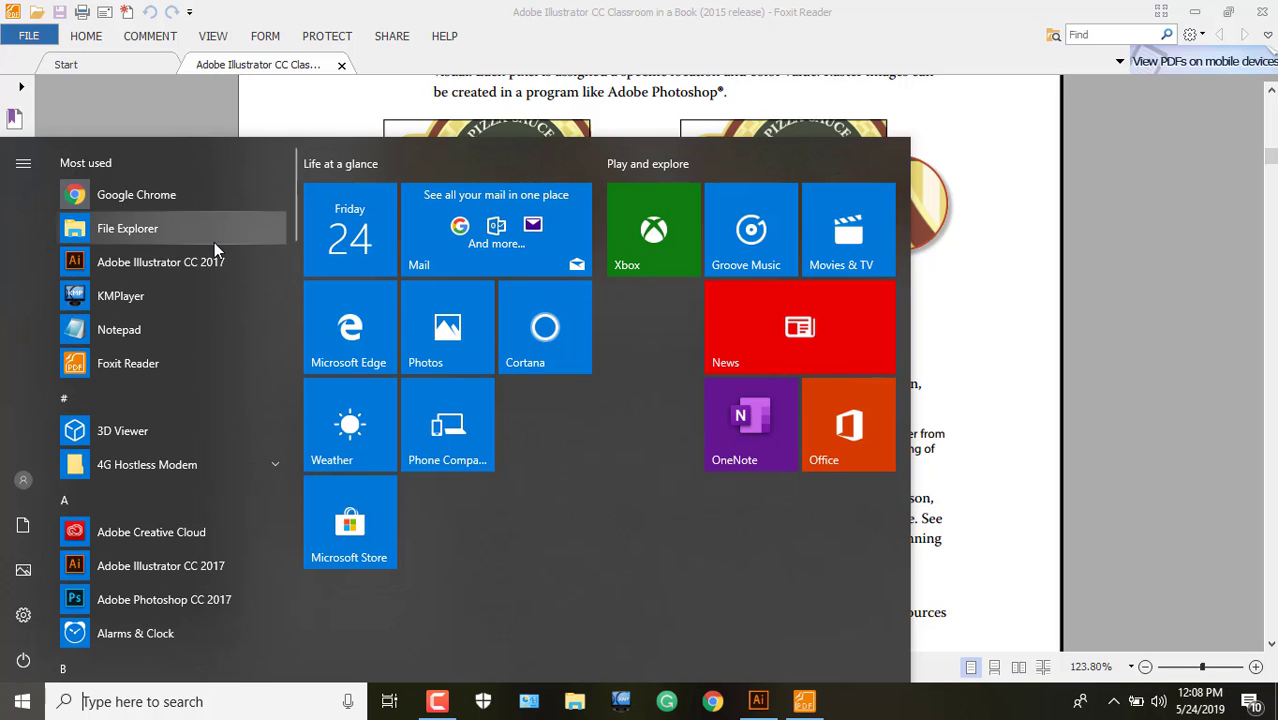
click(87, 706)
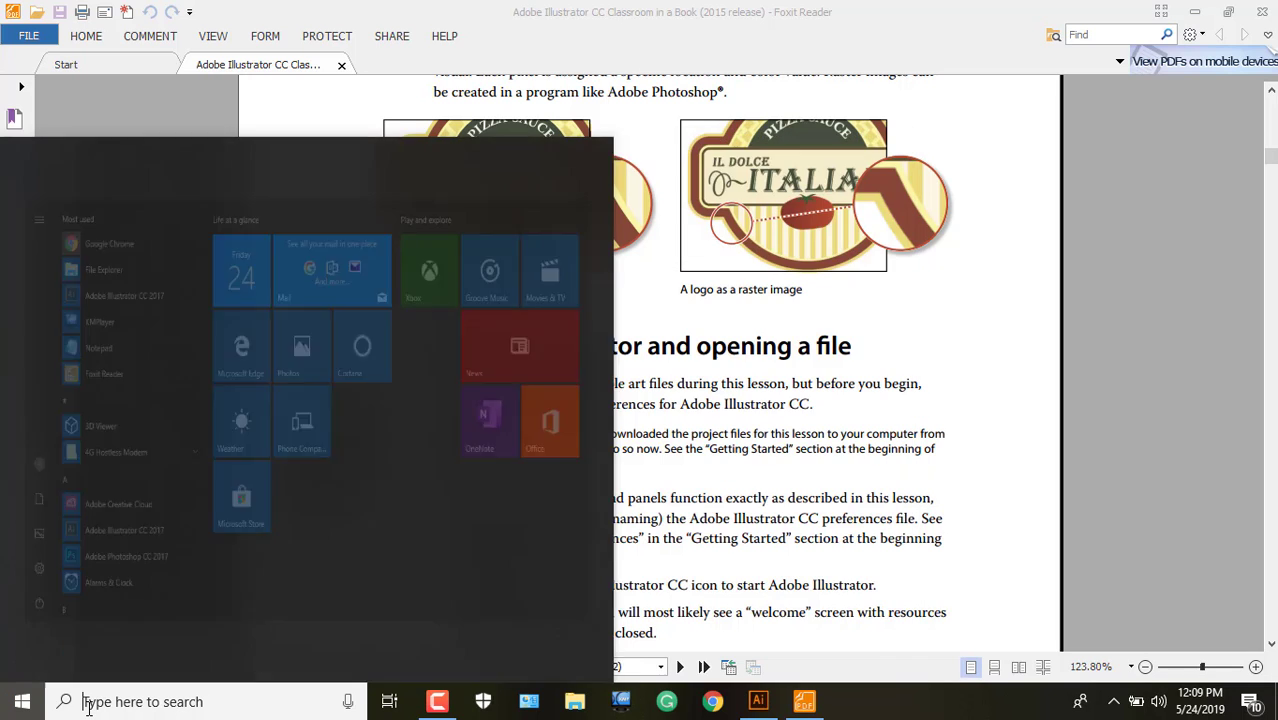
text(ill)
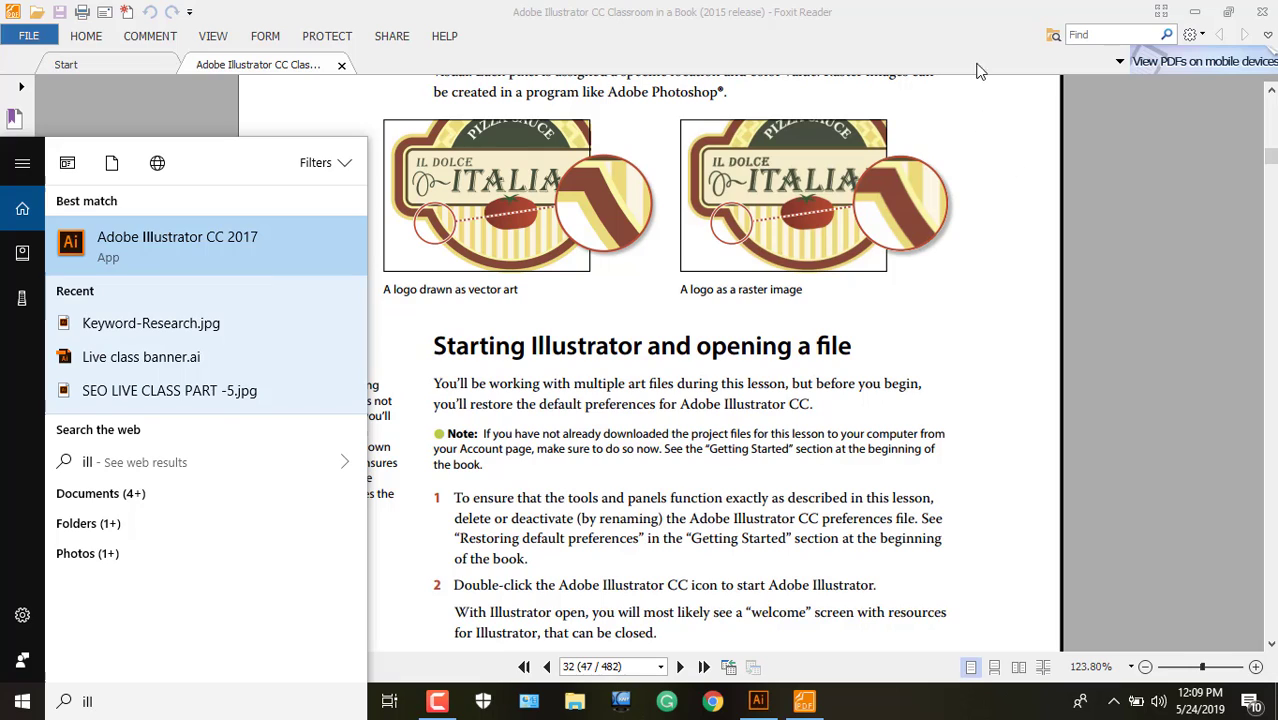
click(966, 25)
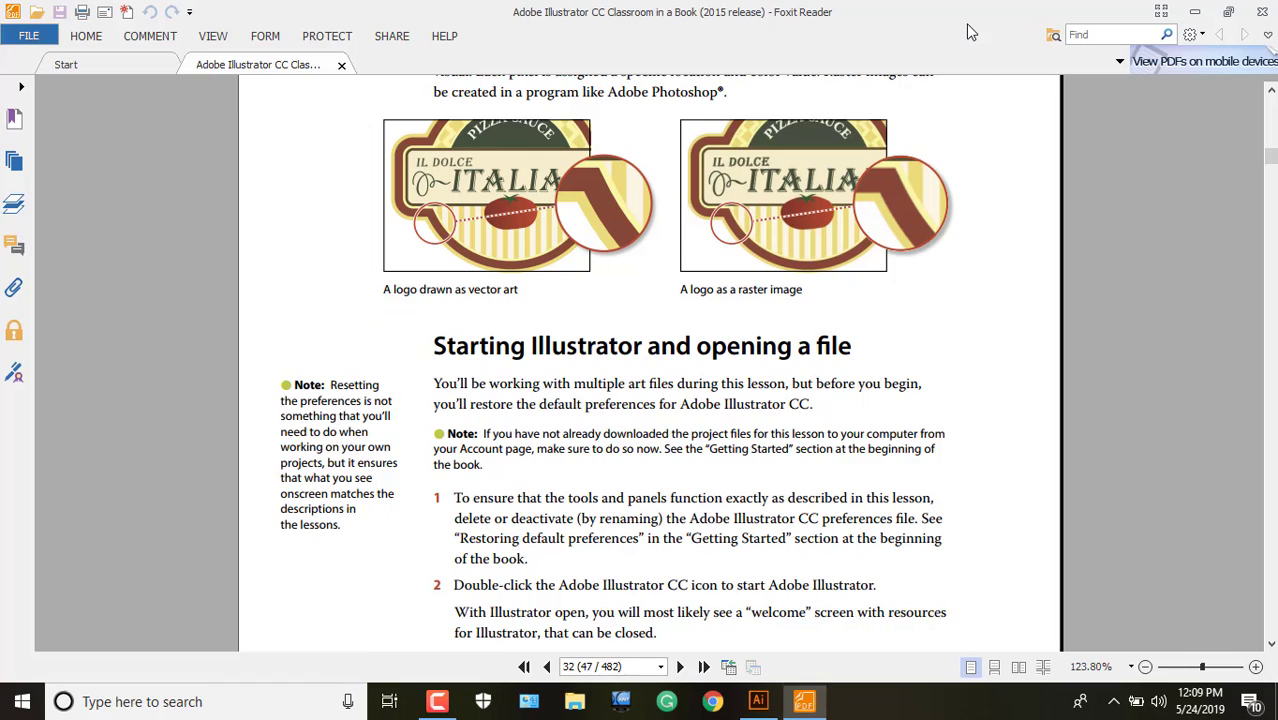
Switch from the PDF reader to the already running Adobe Illustrator.
click(768, 708)
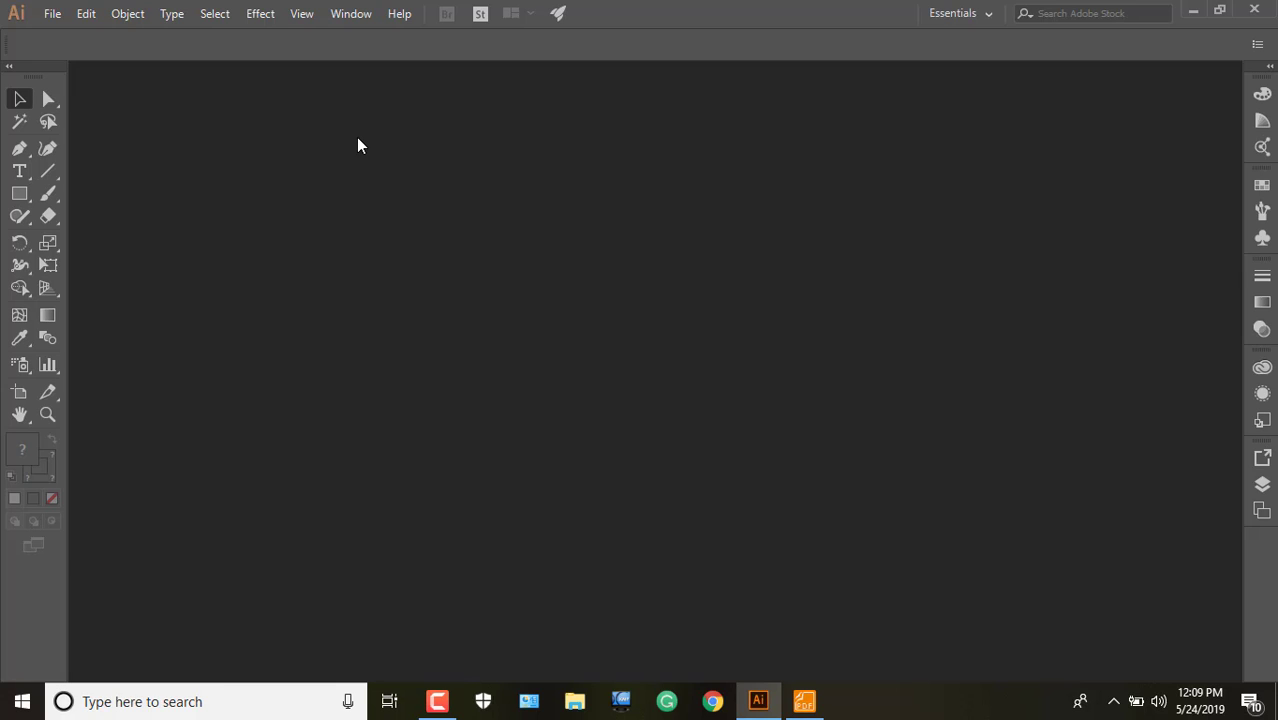
click(62, 15)
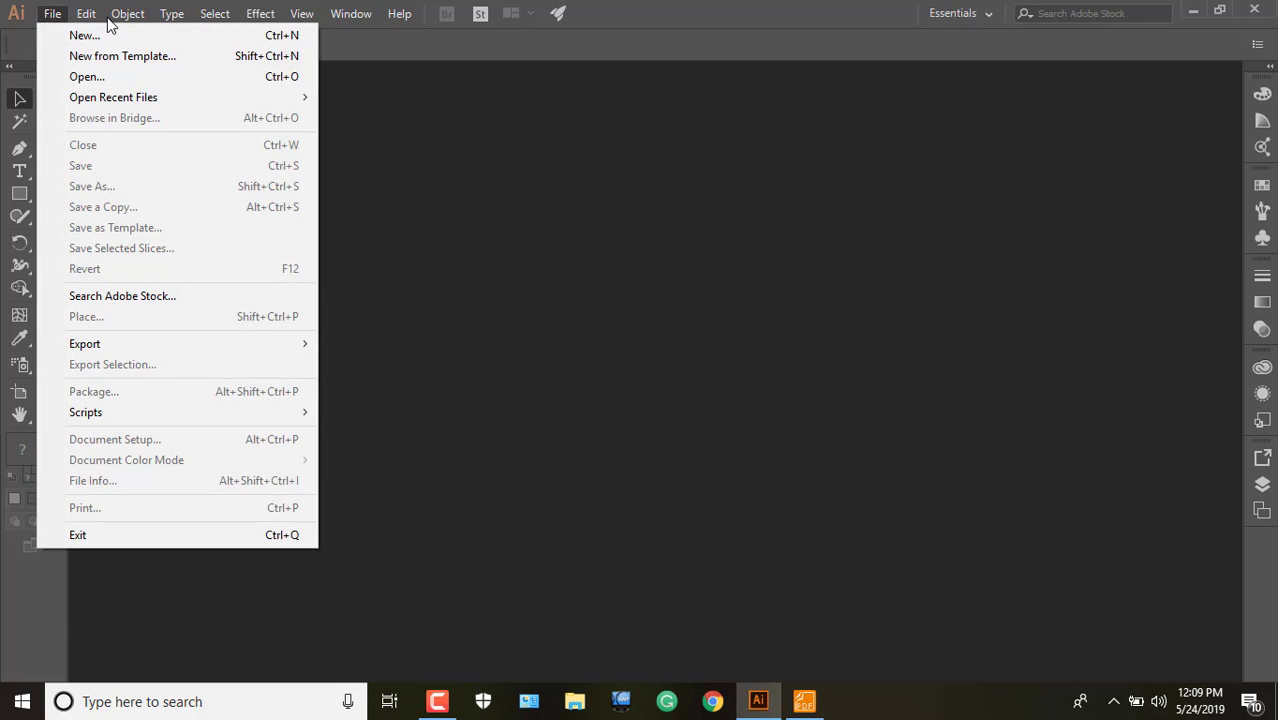
click(755, 6)
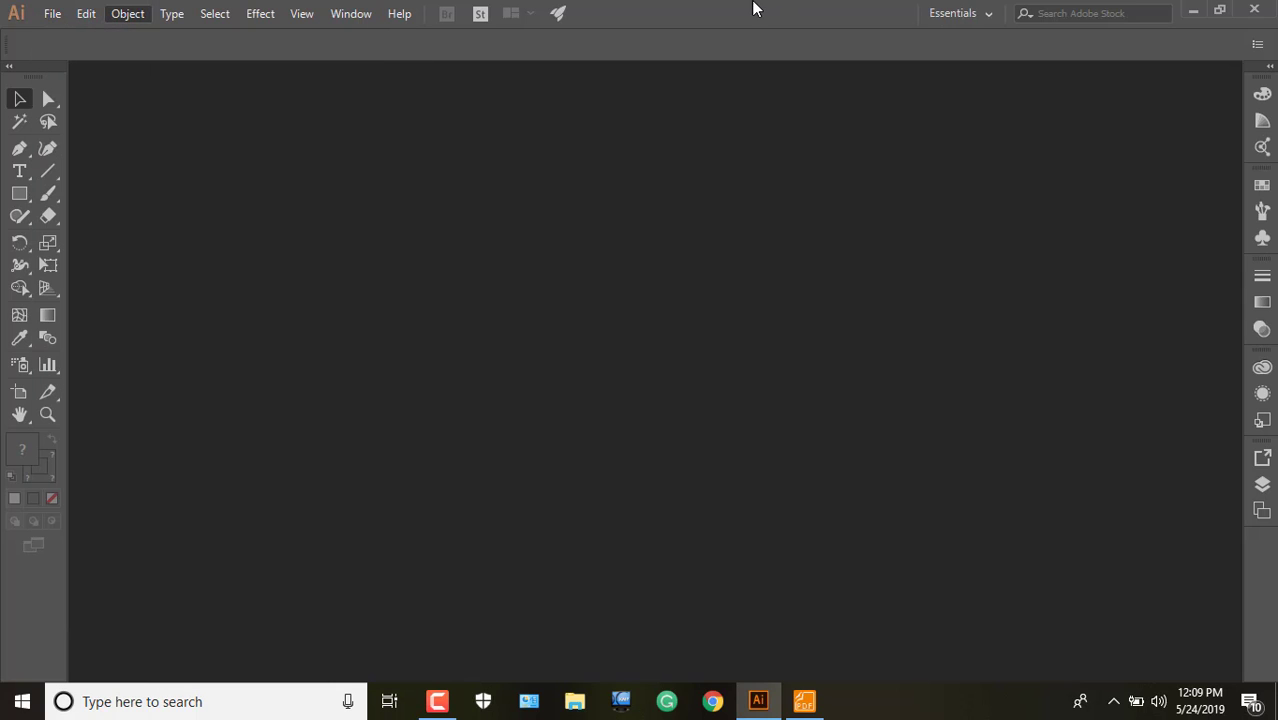
Open L1_start1.ai from the Lesson01 folder inside the Desktop's Lesson Files folder.
click(51, 14)
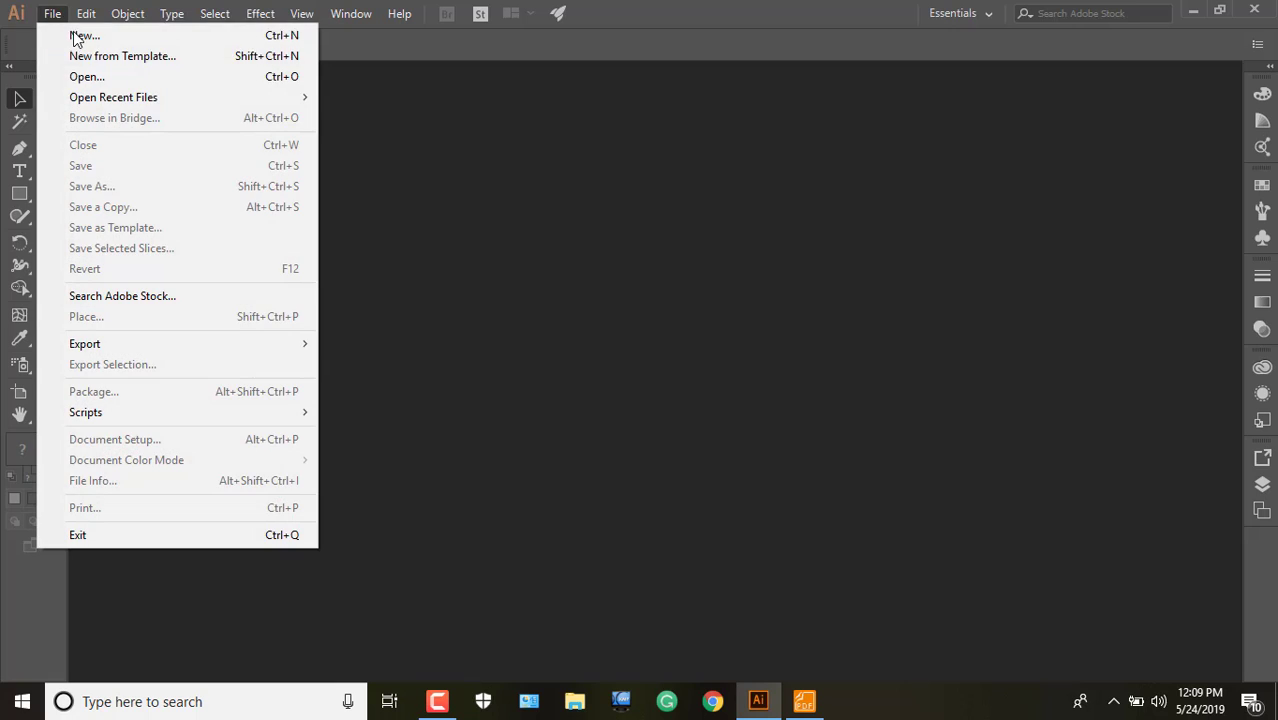
click(93, 78)
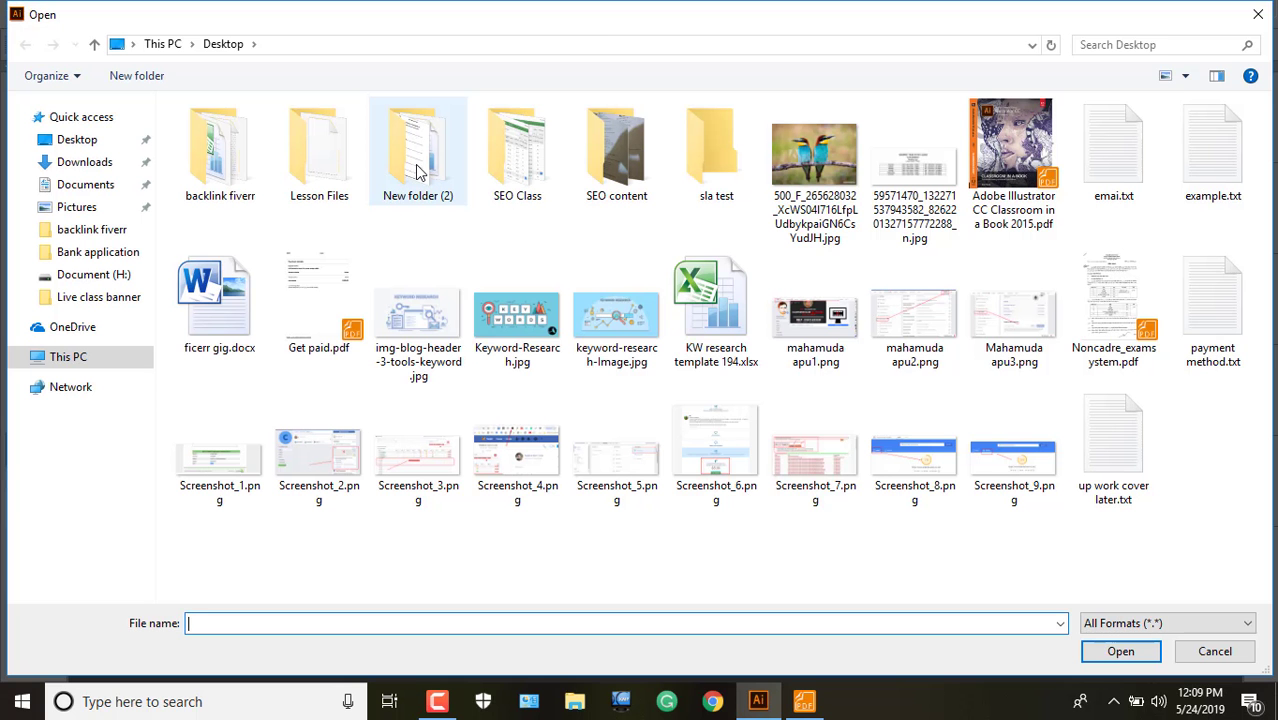
double_click(348, 181)
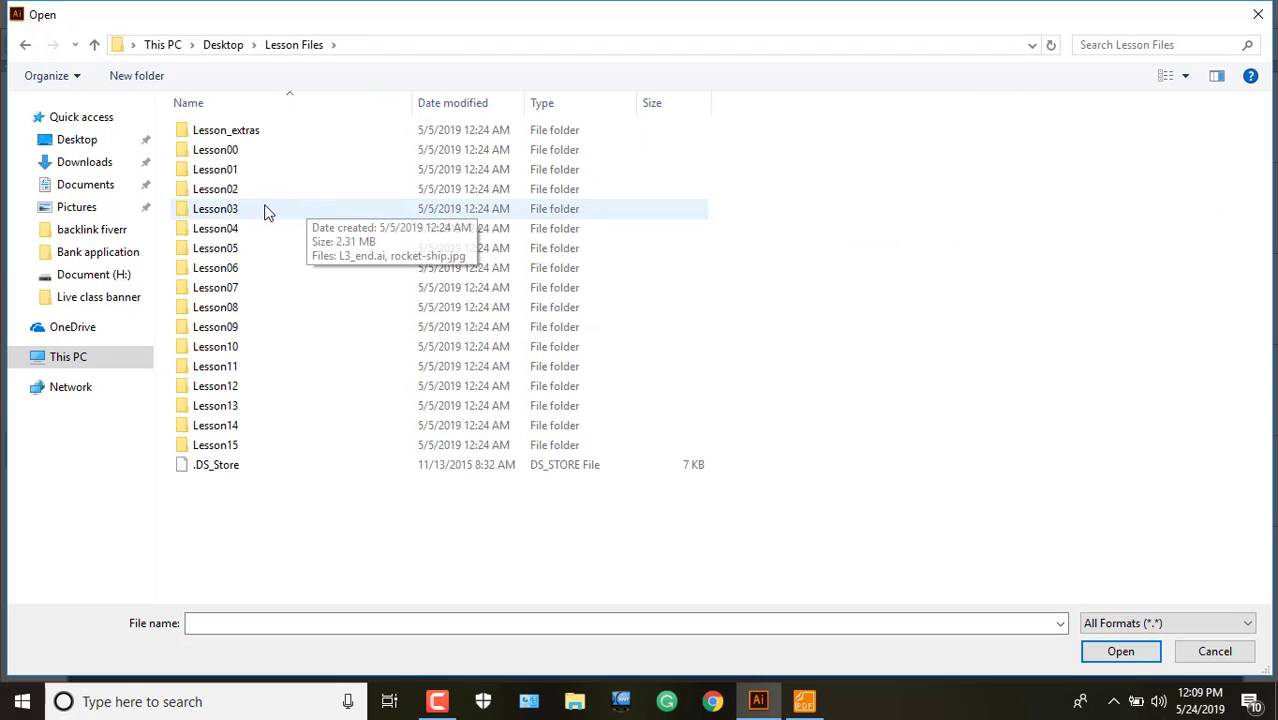
click(232, 170)
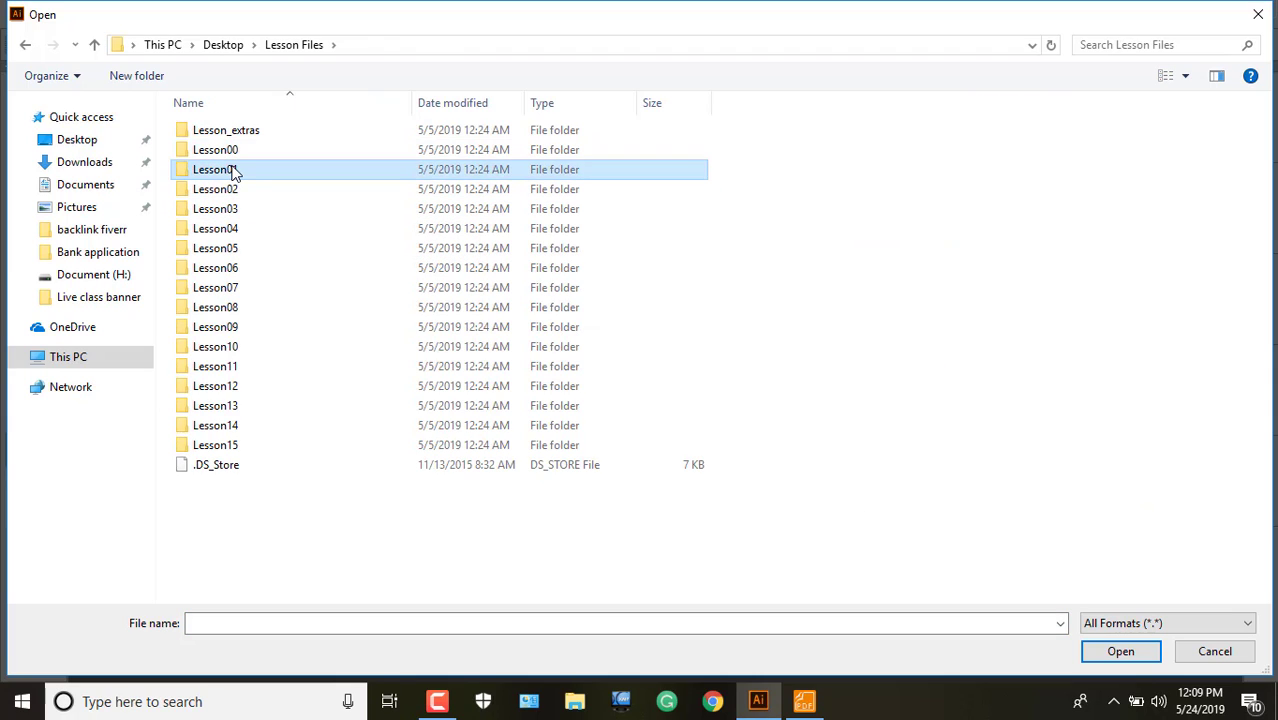
double_click(232, 170)
double_click(233, 138)
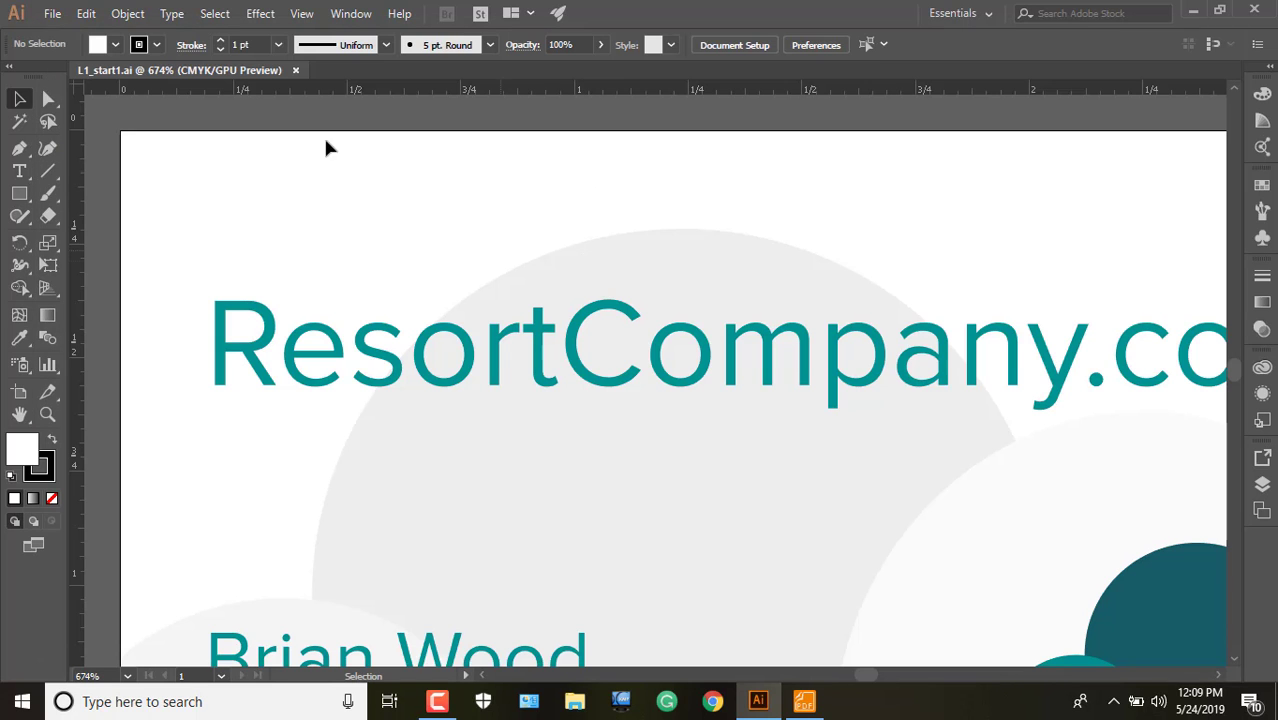
Fit the business card artboard in the window, then apply Fit All in Window.
click(300, 14)
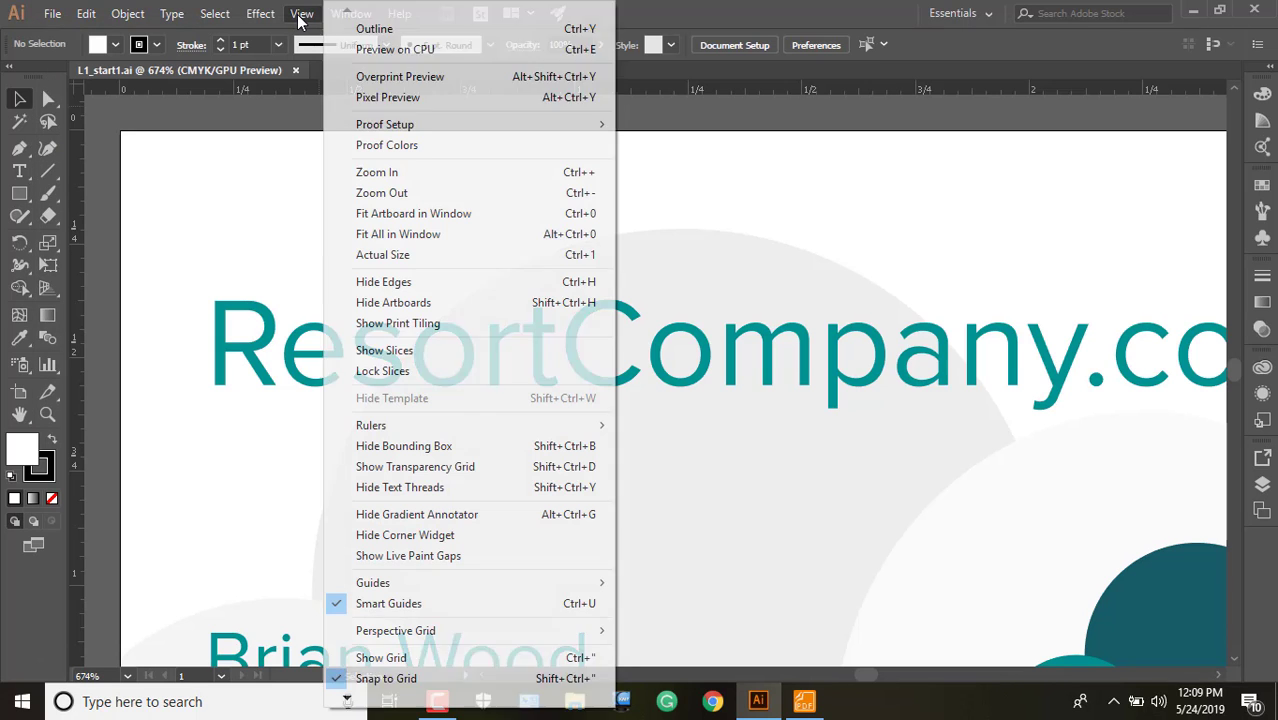
click(390, 214)
scroll(698, 332, down, 4)
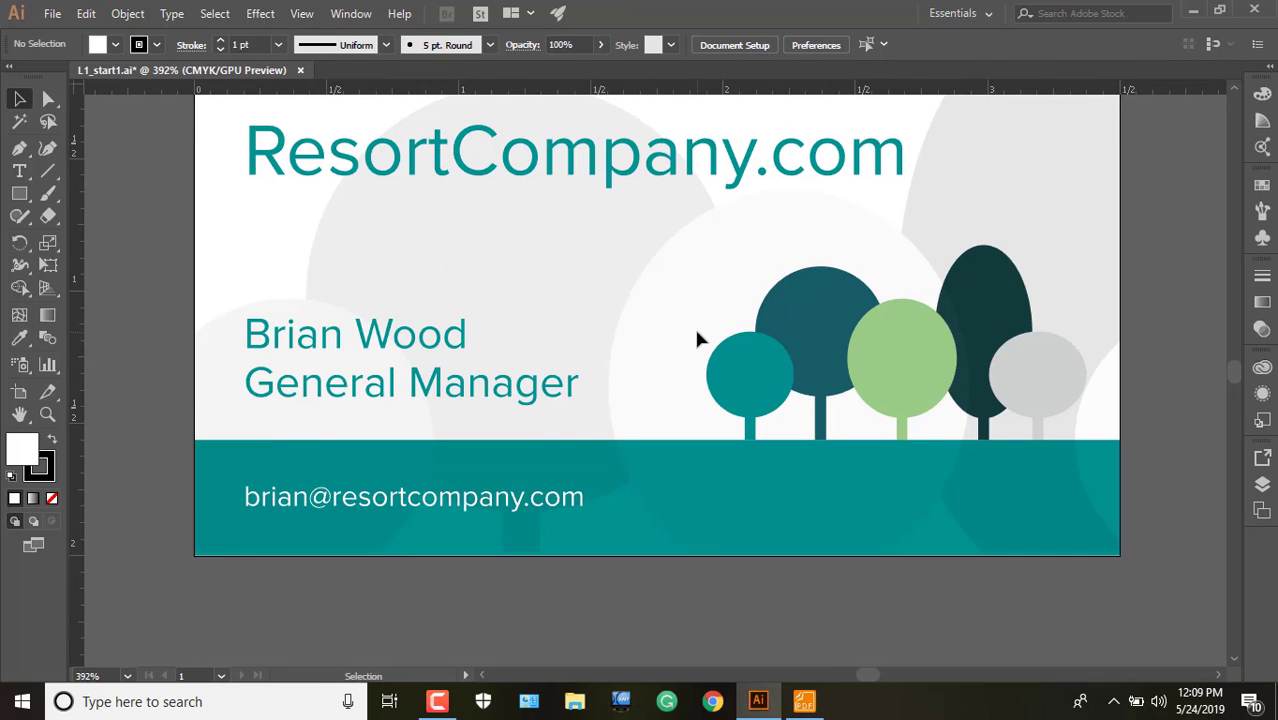
scroll(698, 332, up, 4)
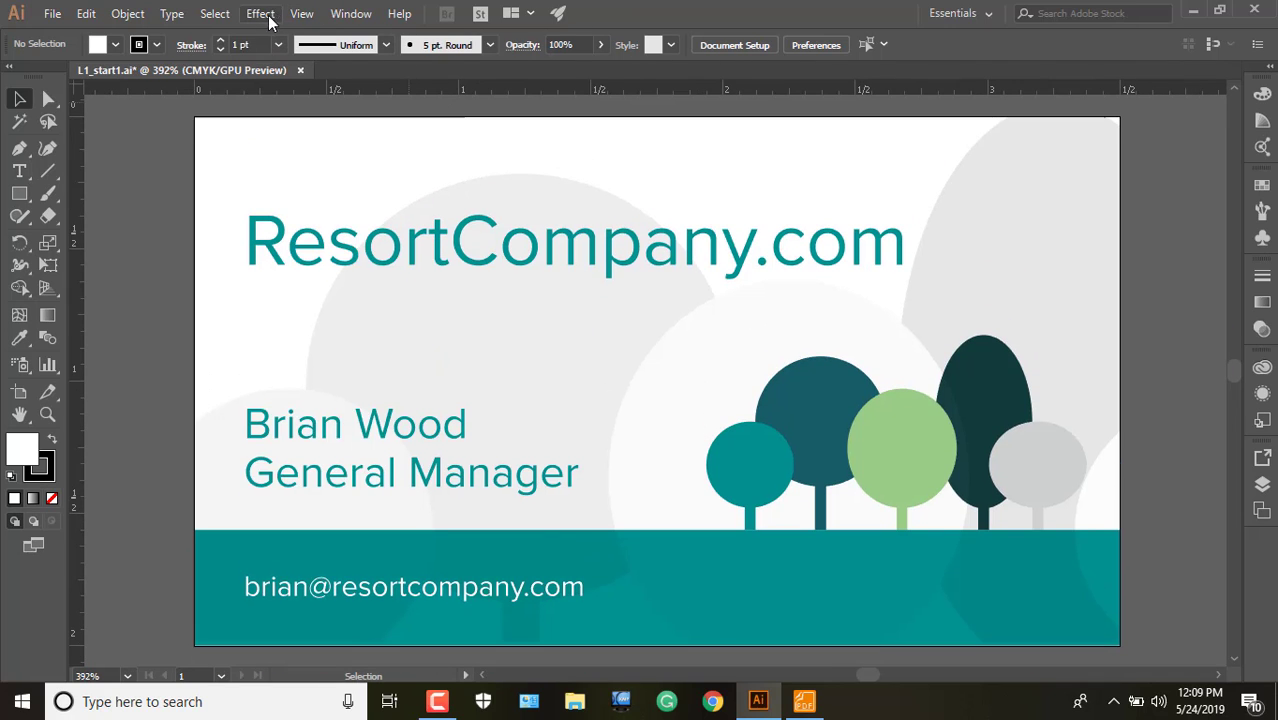
click(303, 14)
click(418, 234)
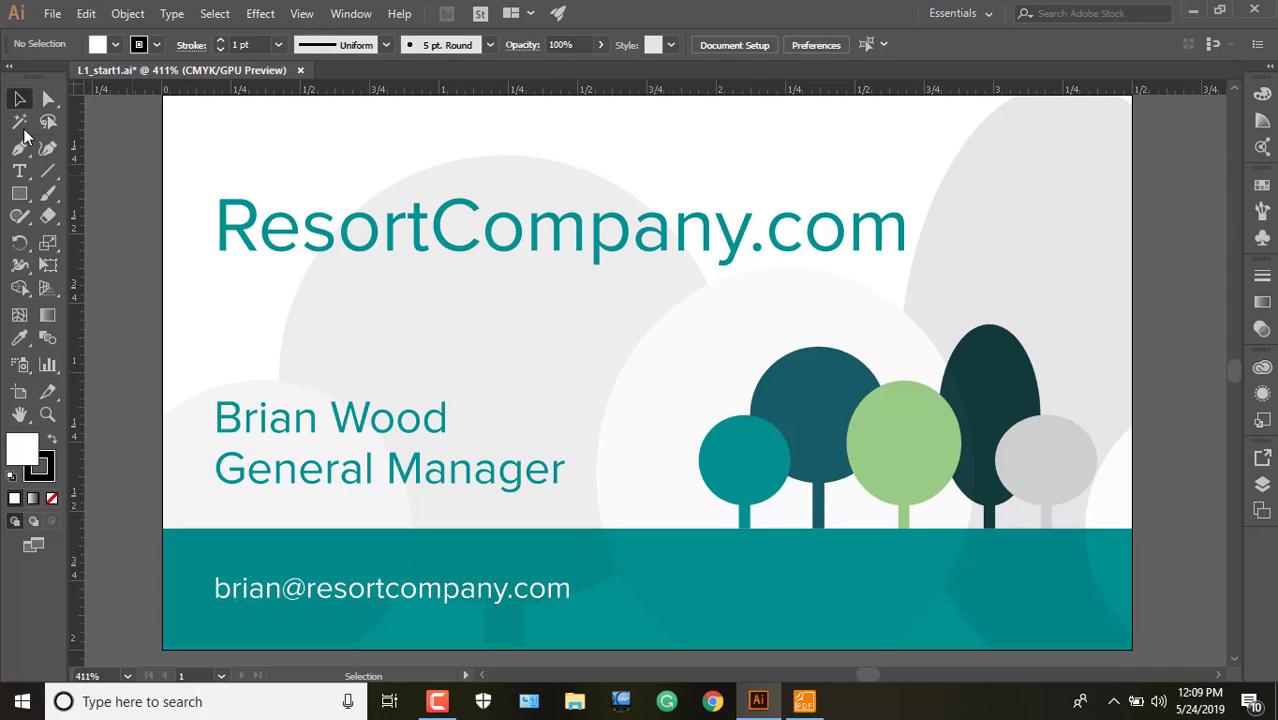
Start opening another file and browse This PC and the Personal work (G:) drive for it.
click(53, 15)
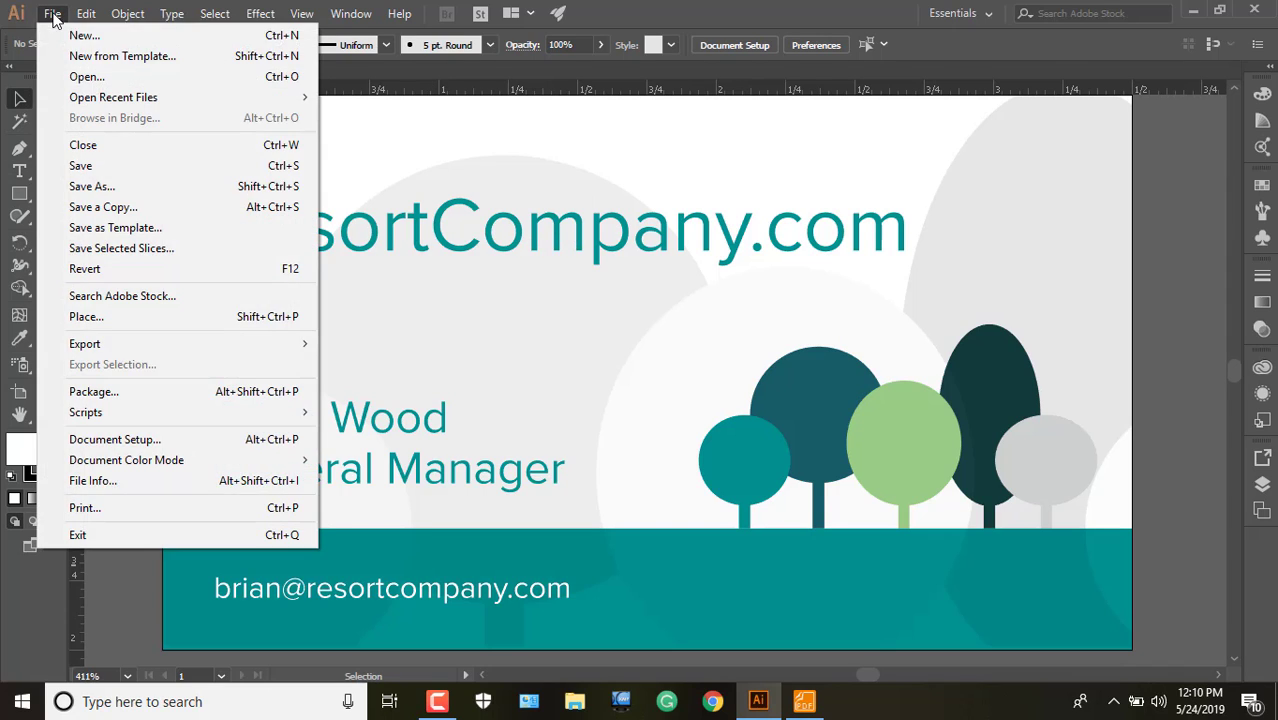
click(100, 77)
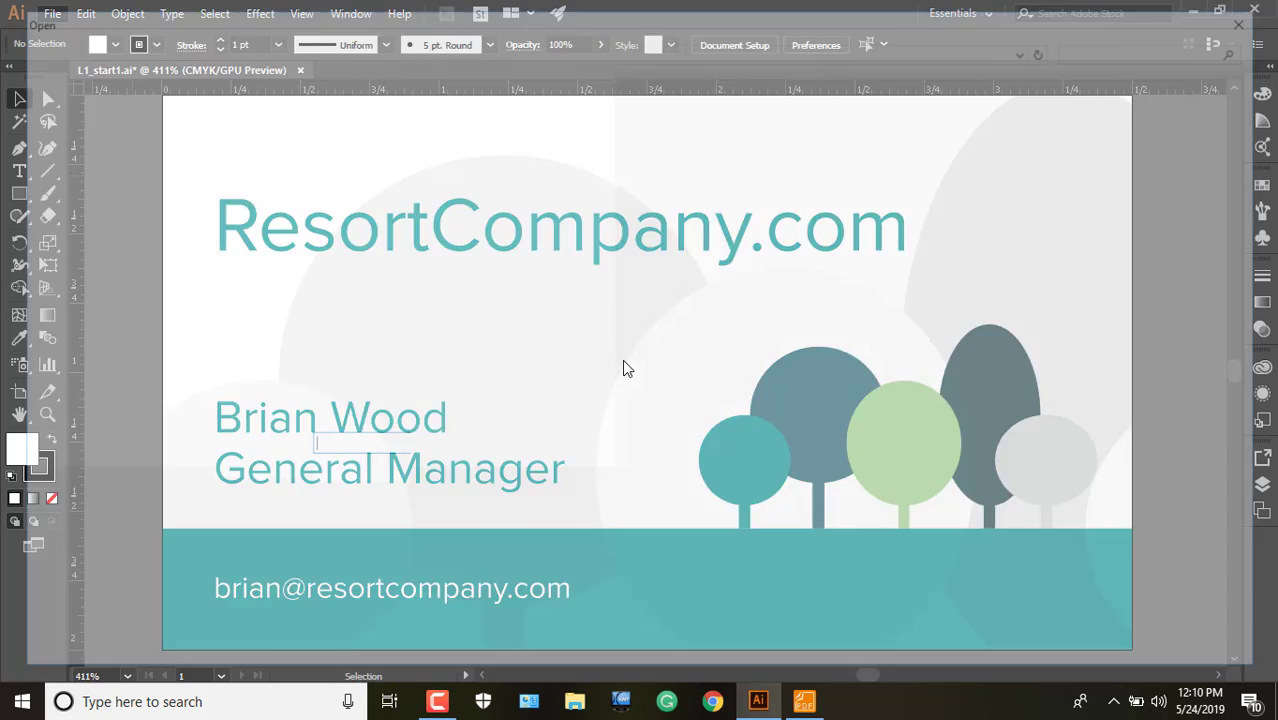
click(72, 360)
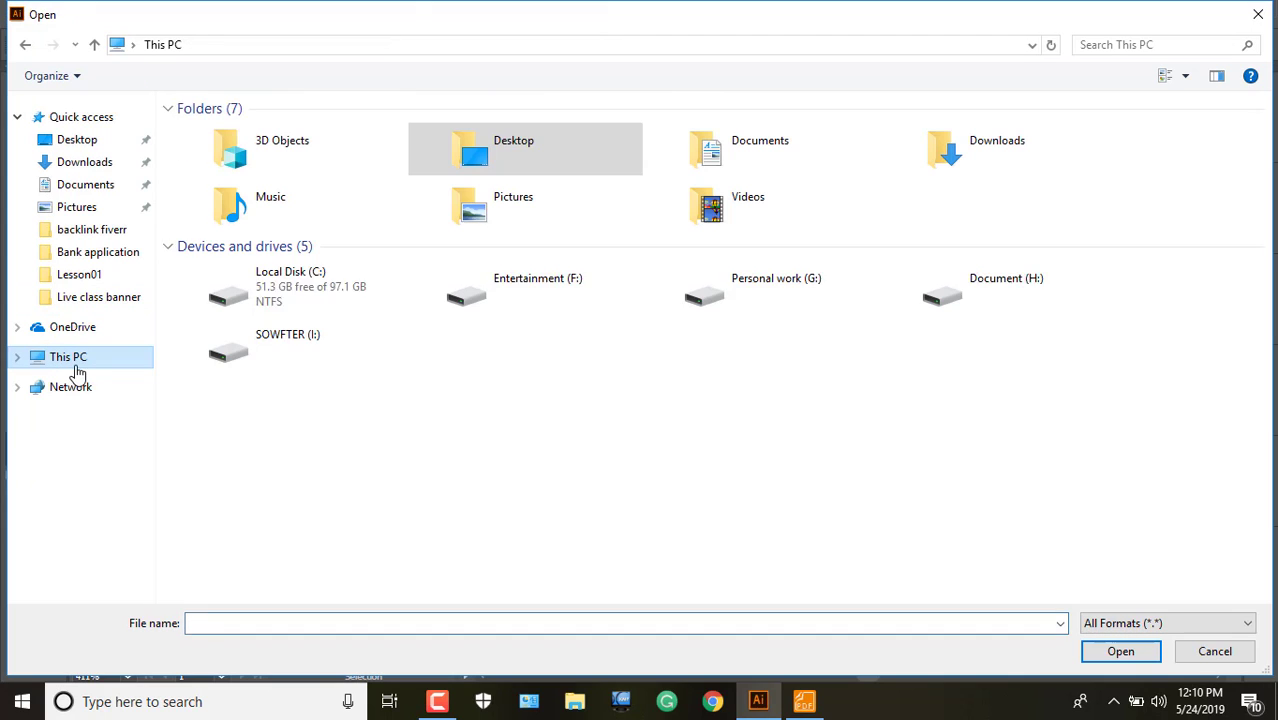
click(554, 298)
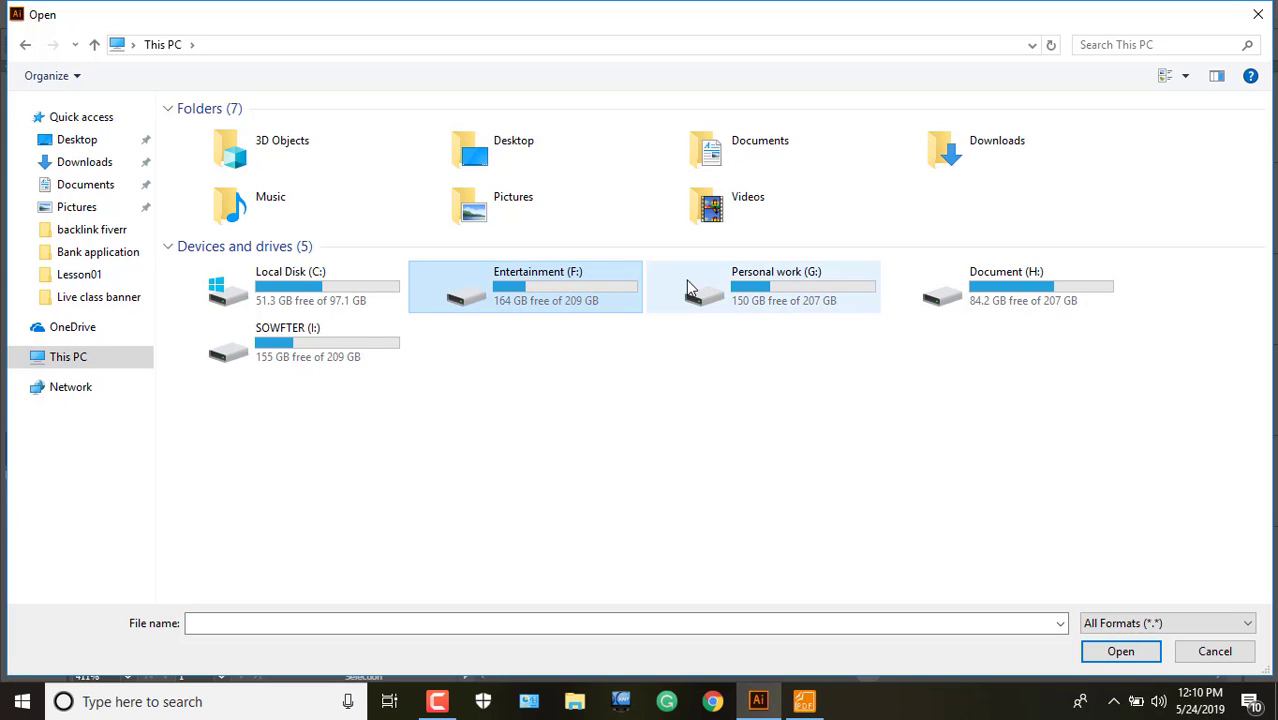
double_click(762, 292)
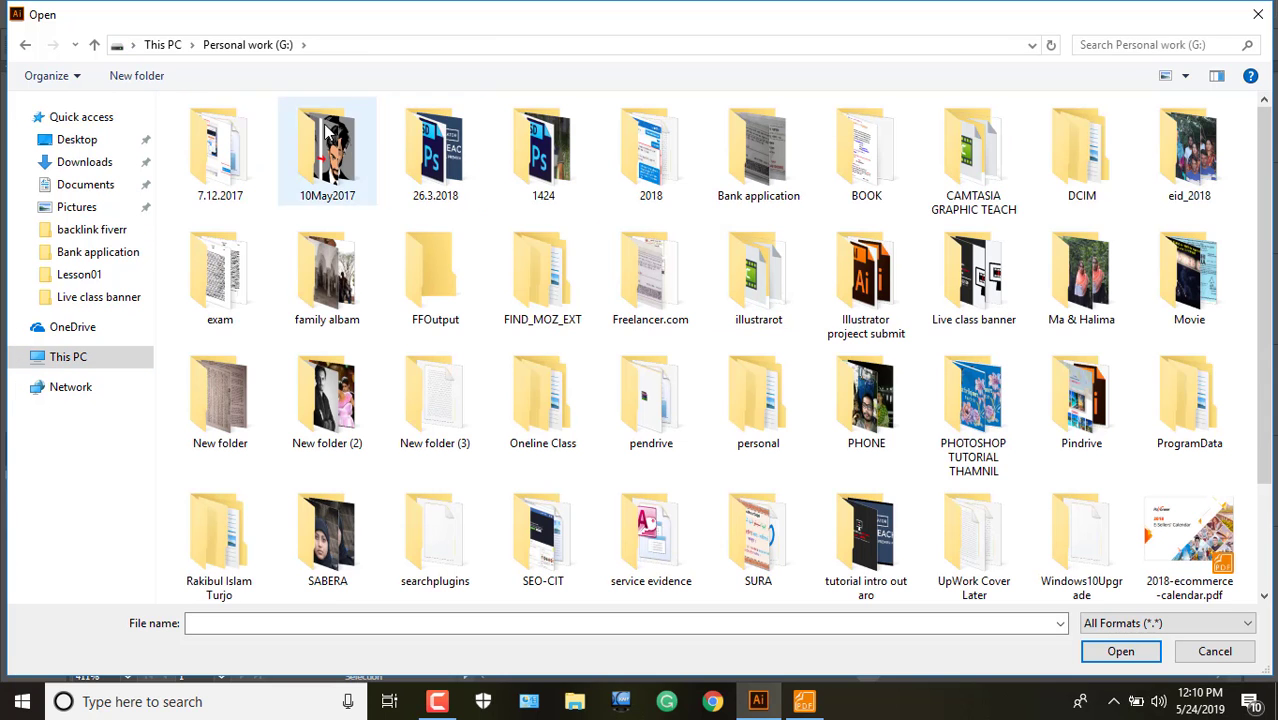
click(94, 44)
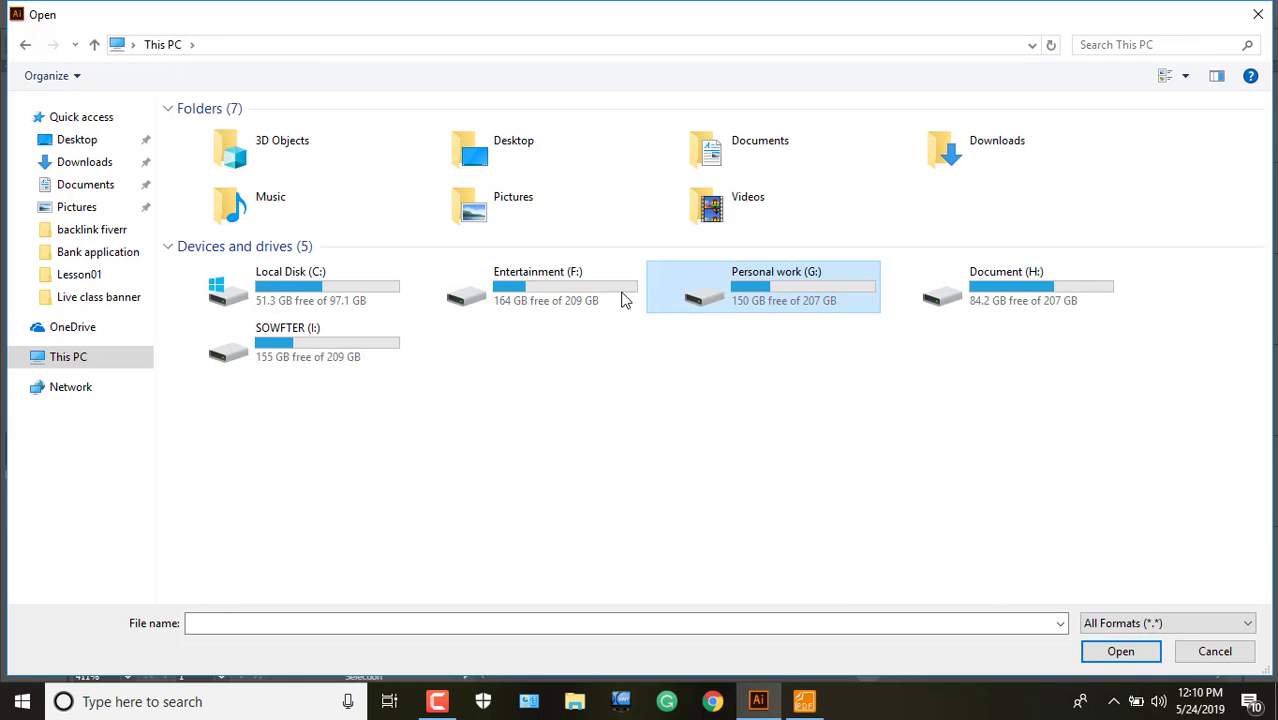
click(178, 118)
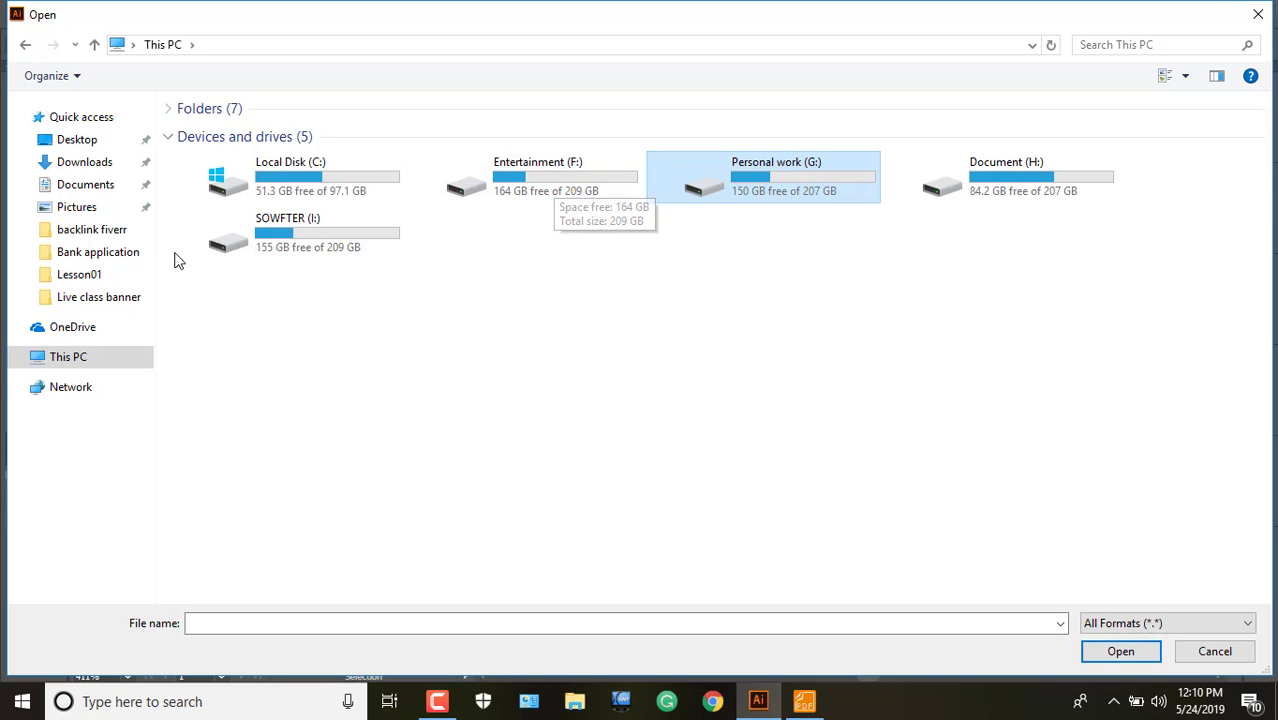
Open the Illustrator class page PNG from the Desktop and narrow the image until its left edge meets the artboard's left edge.
click(77, 139)
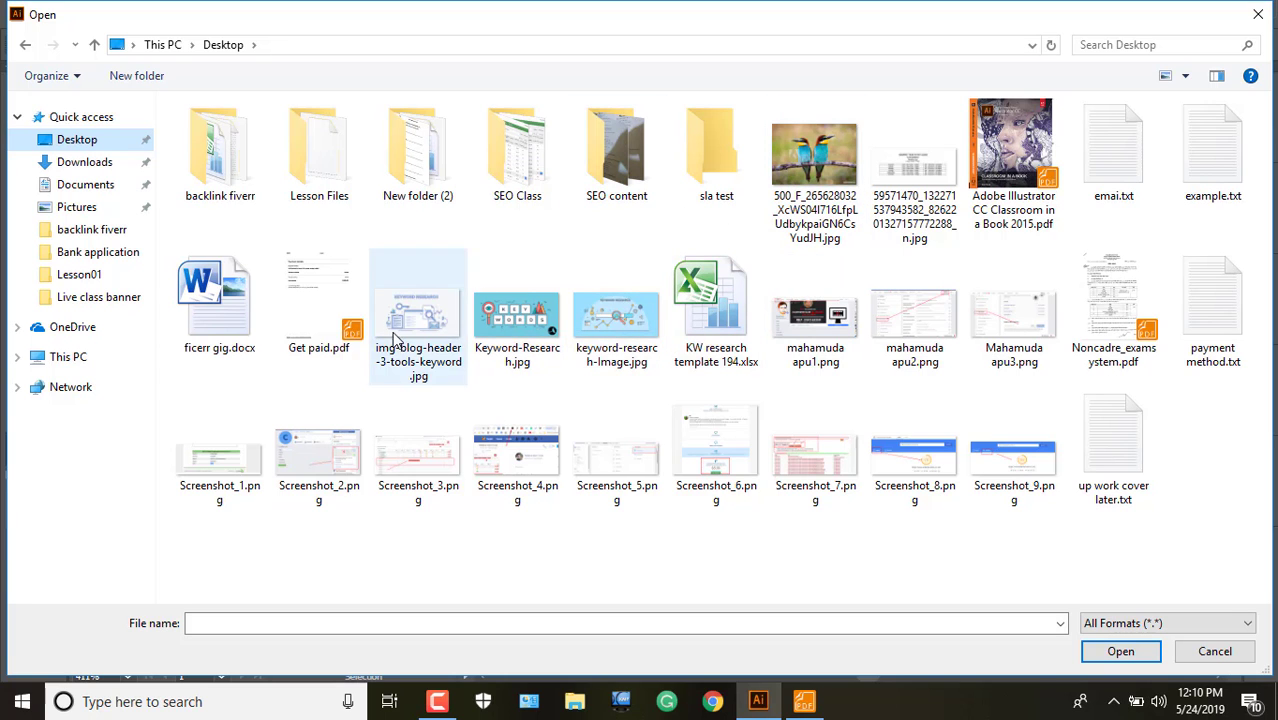
click(815, 318)
double_click(815, 318)
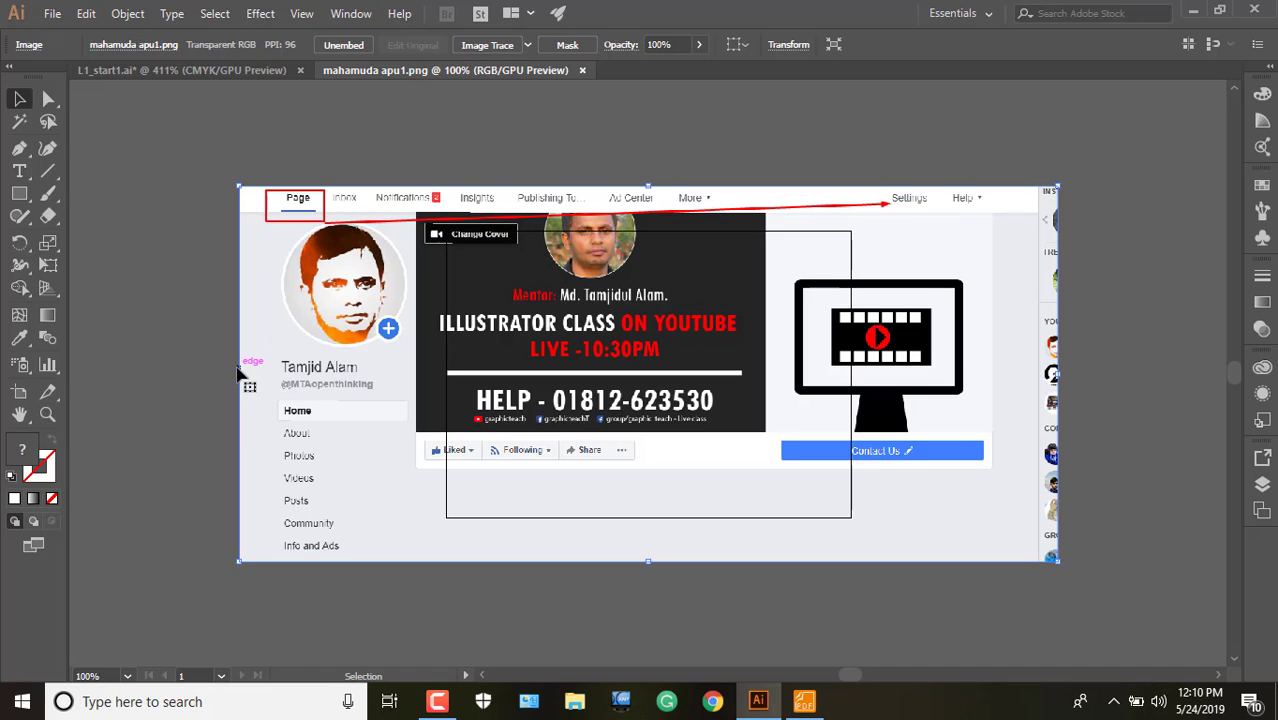
drag(239, 371, 446, 376)
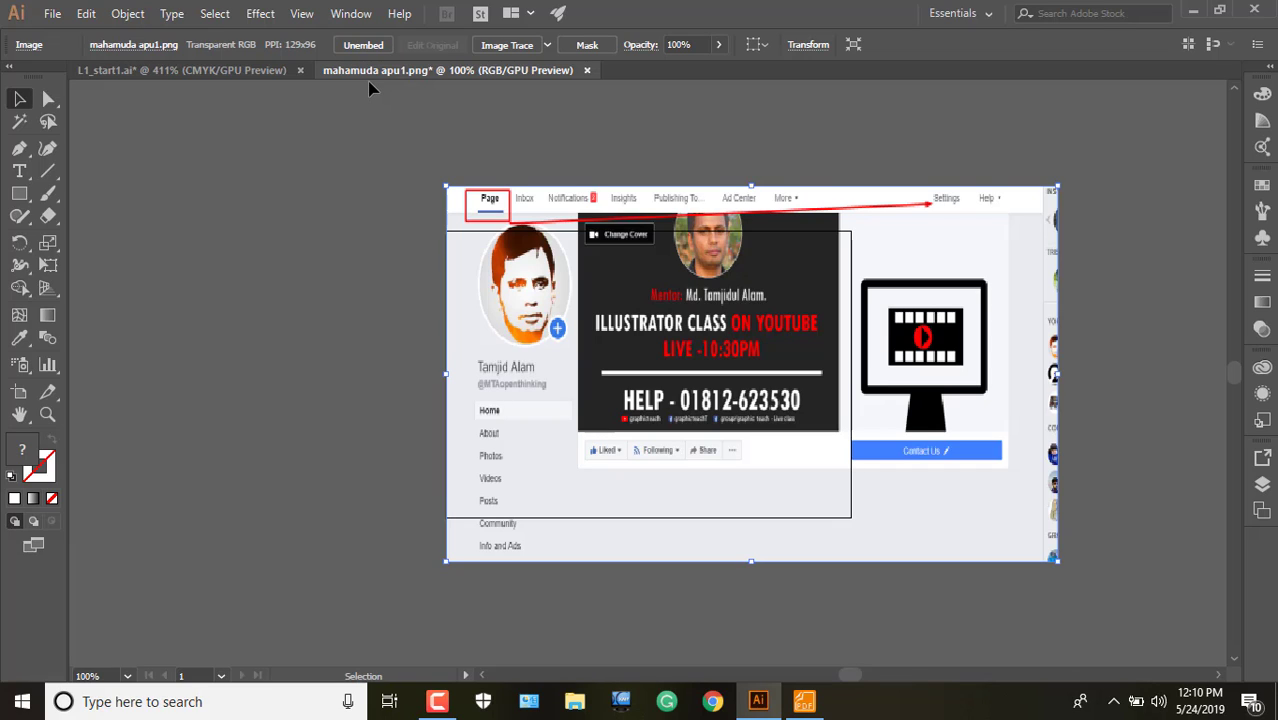
Close the L1_start1.ai document and the PNG image document without saving changes.
click(298, 69)
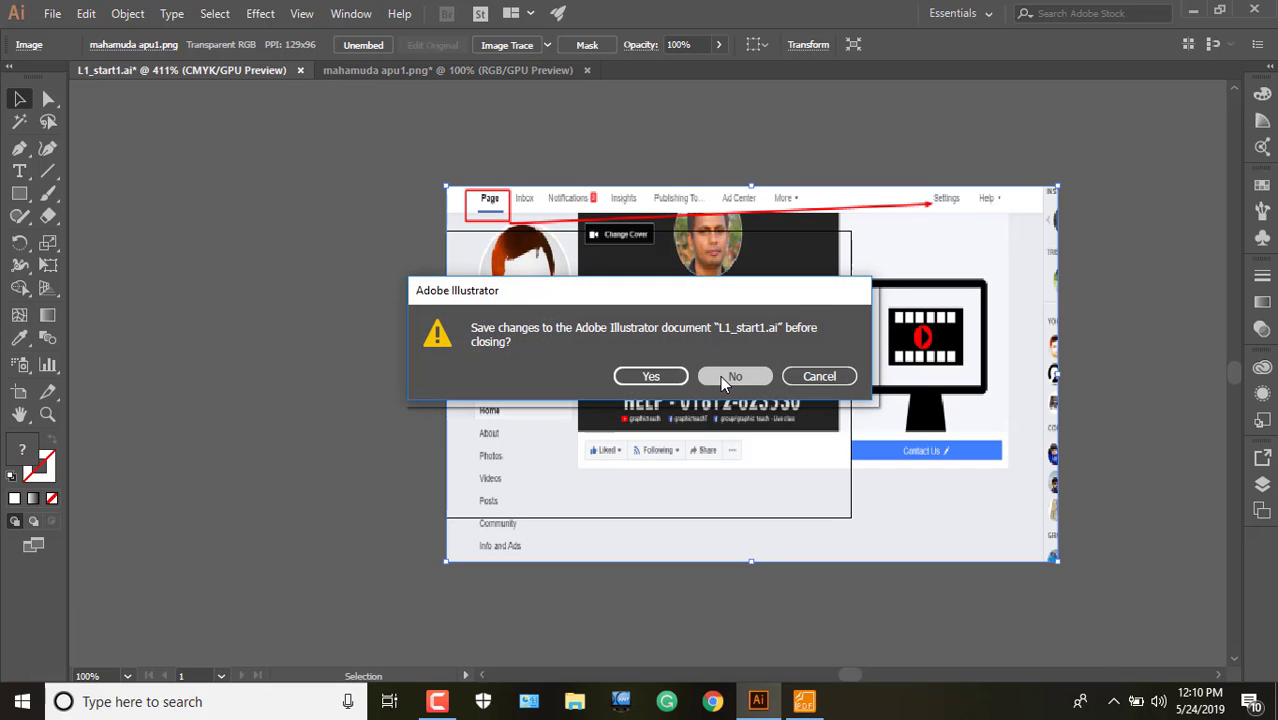
click(722, 375)
click(341, 71)
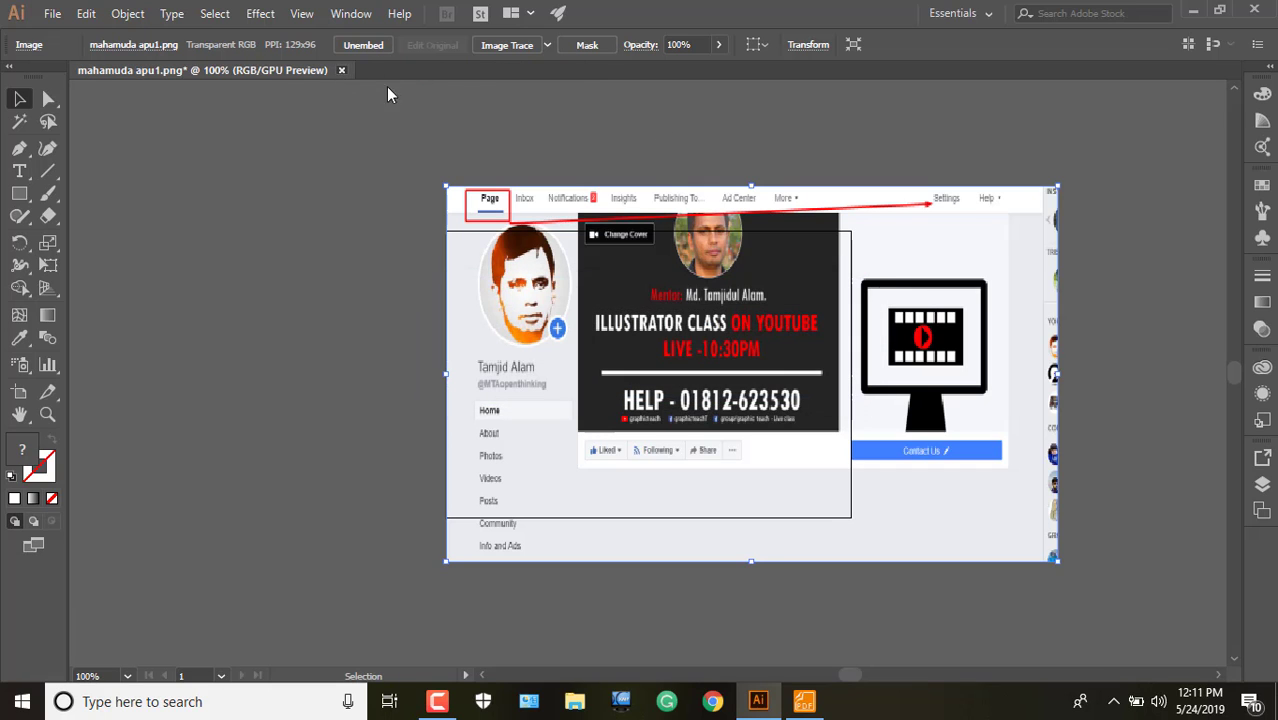
click(734, 377)
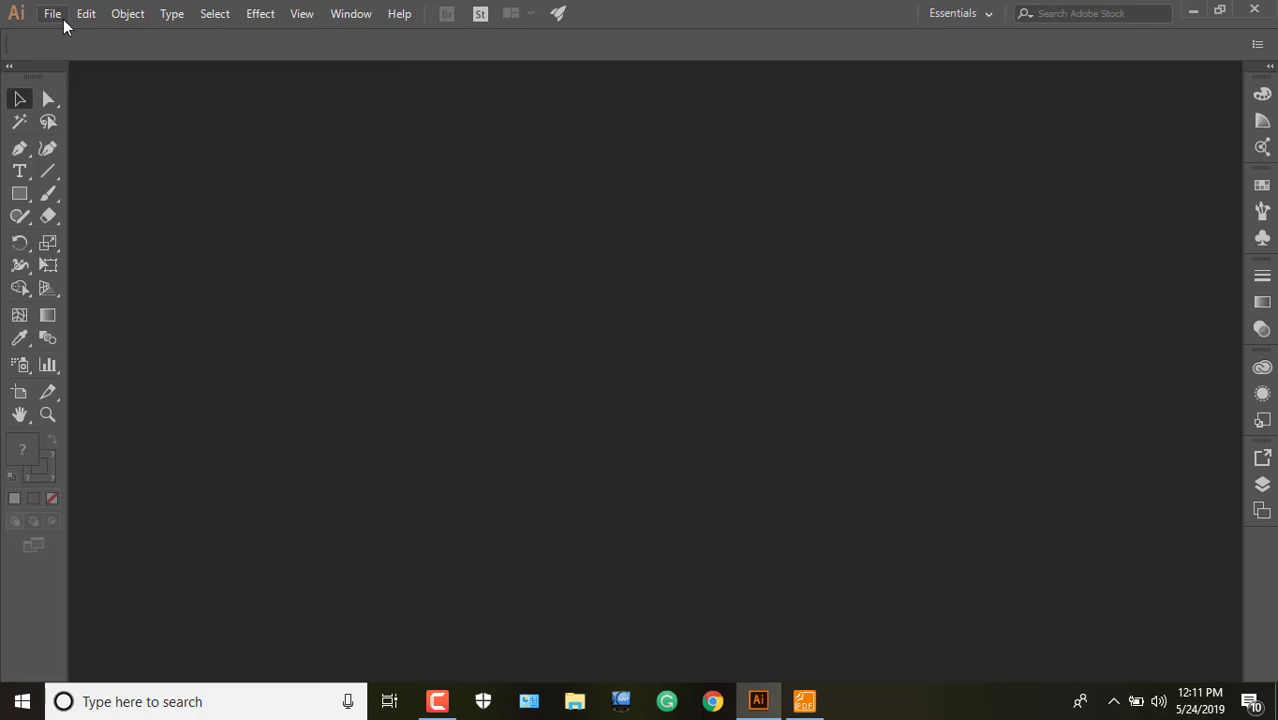
Reset the Essentials workspace and collapse the expanded Libraries panel group.
click(363, 22)
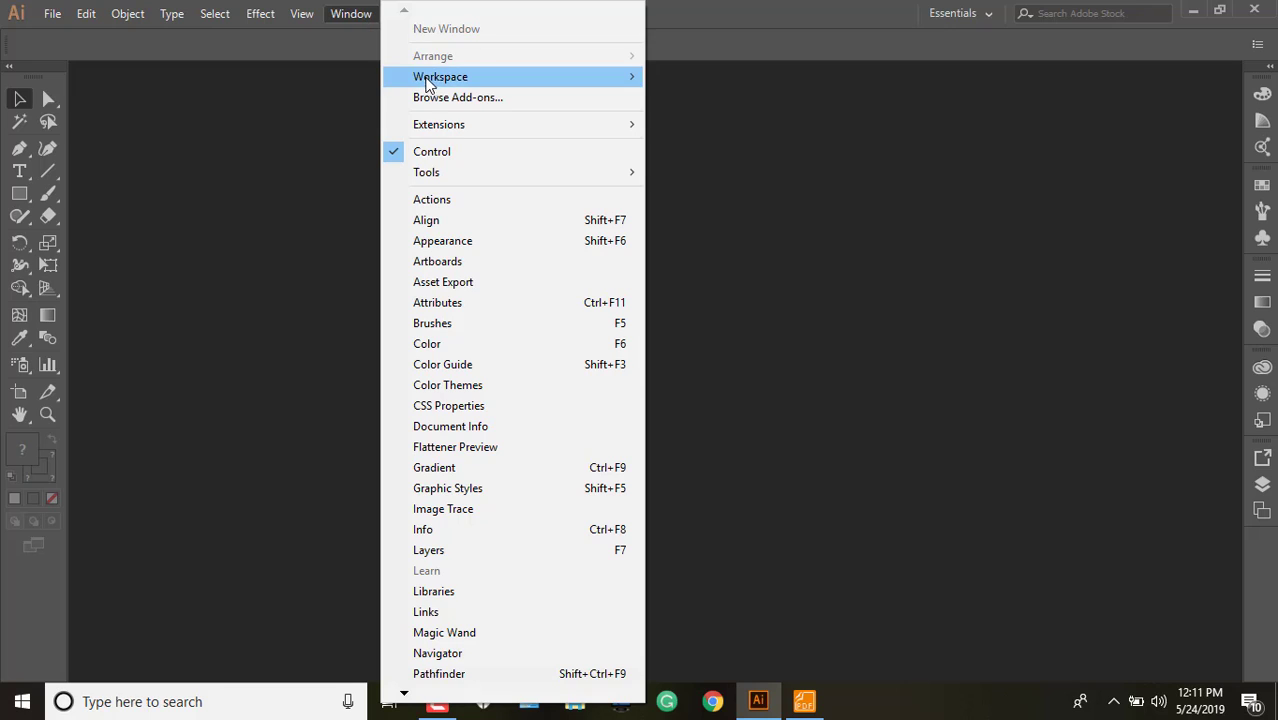
mouse_move(435, 88)
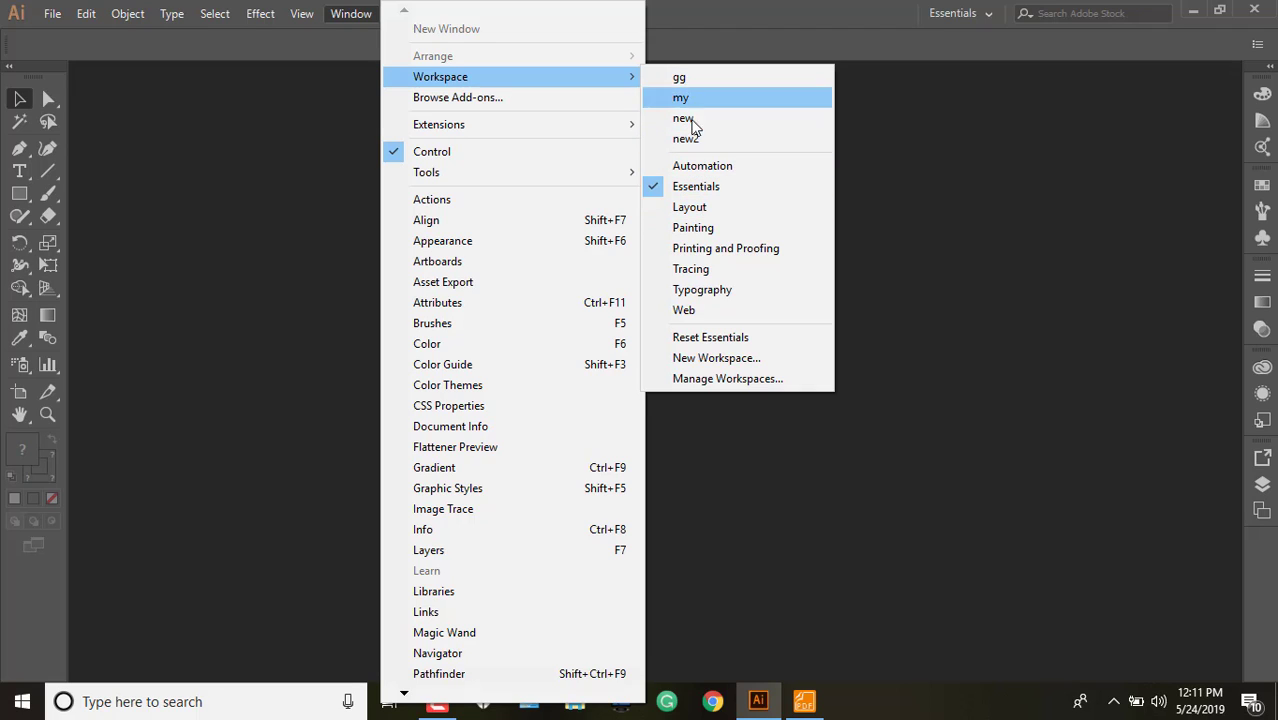
click(729, 342)
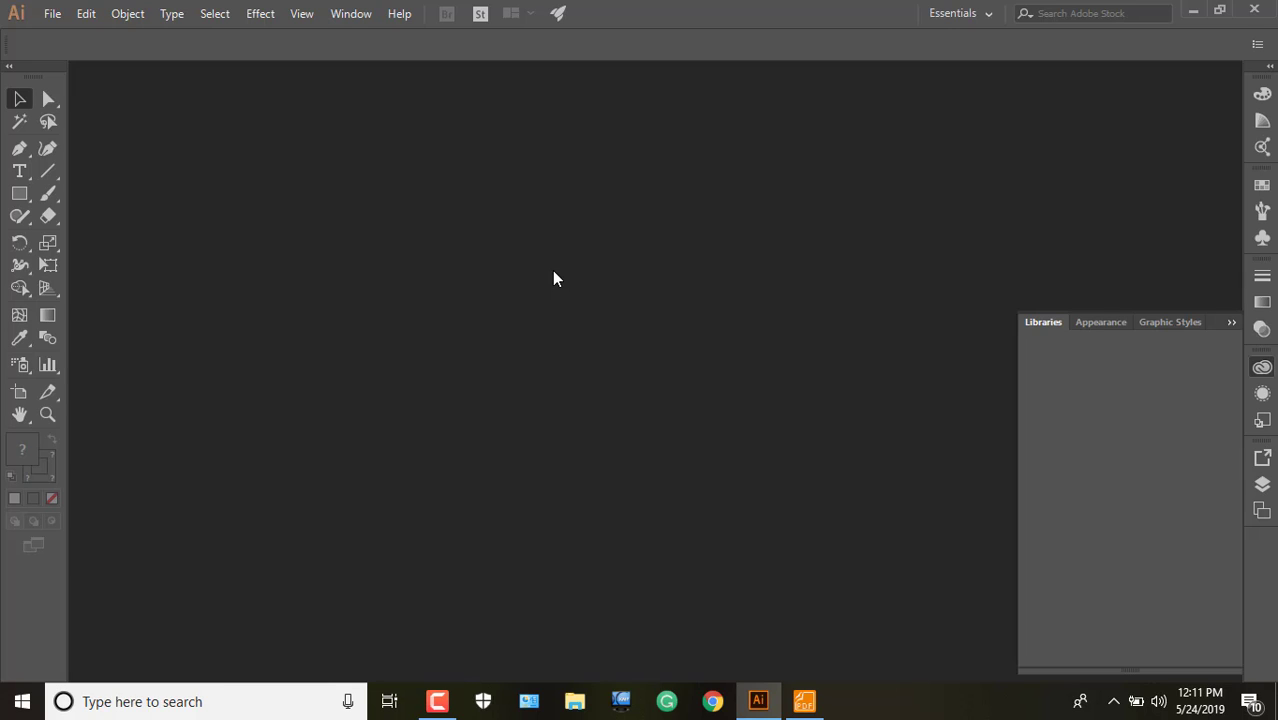
click(1230, 323)
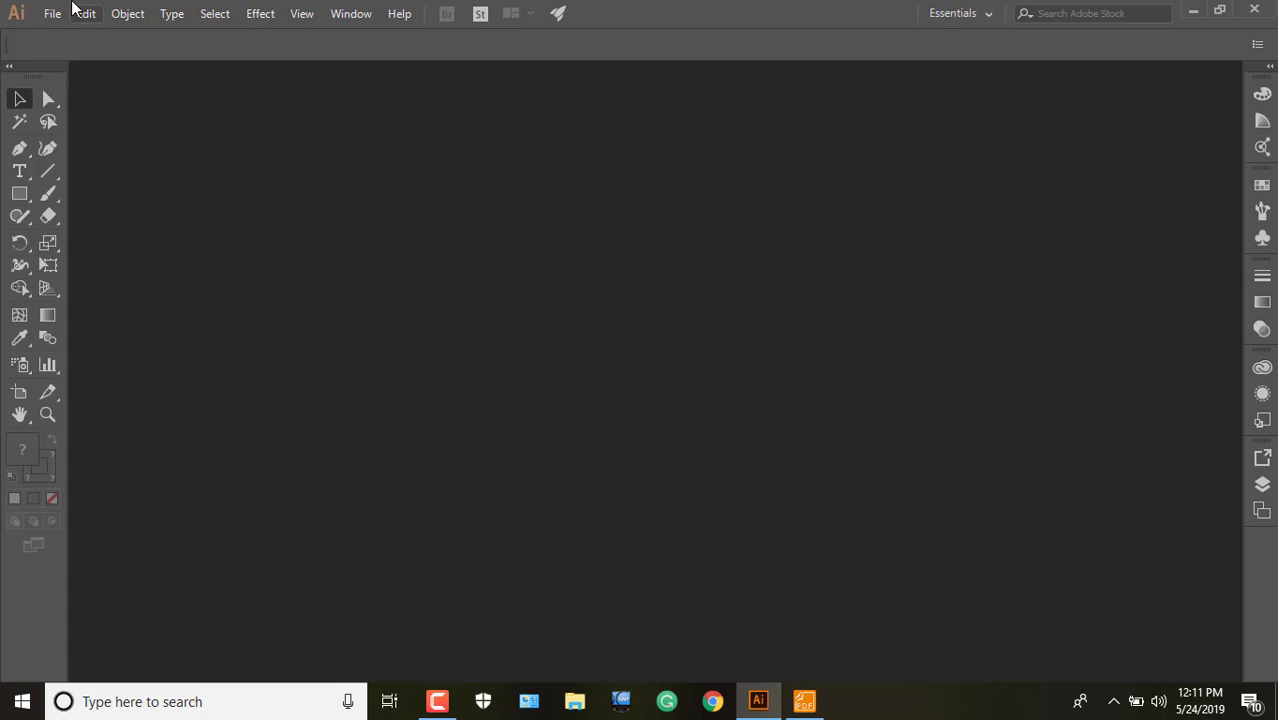
Open keyword-research-Image.jpg from the Desktop.
click(52, 13)
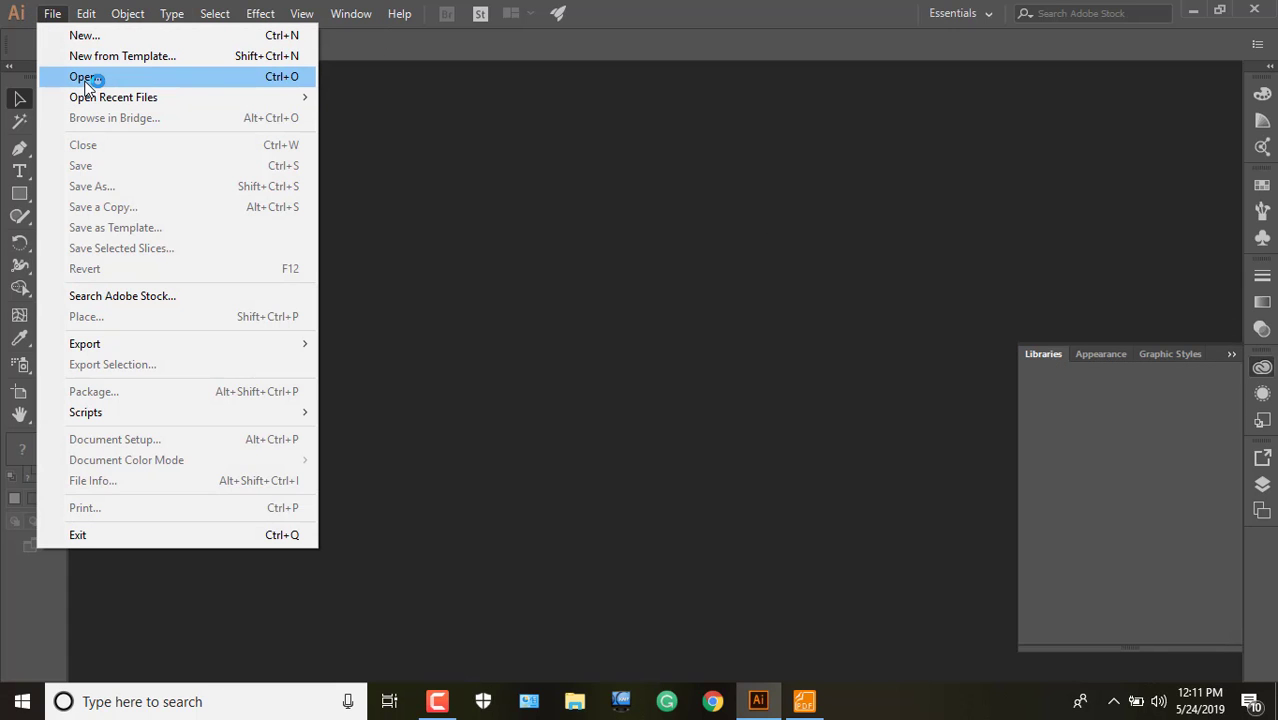
click(86, 80)
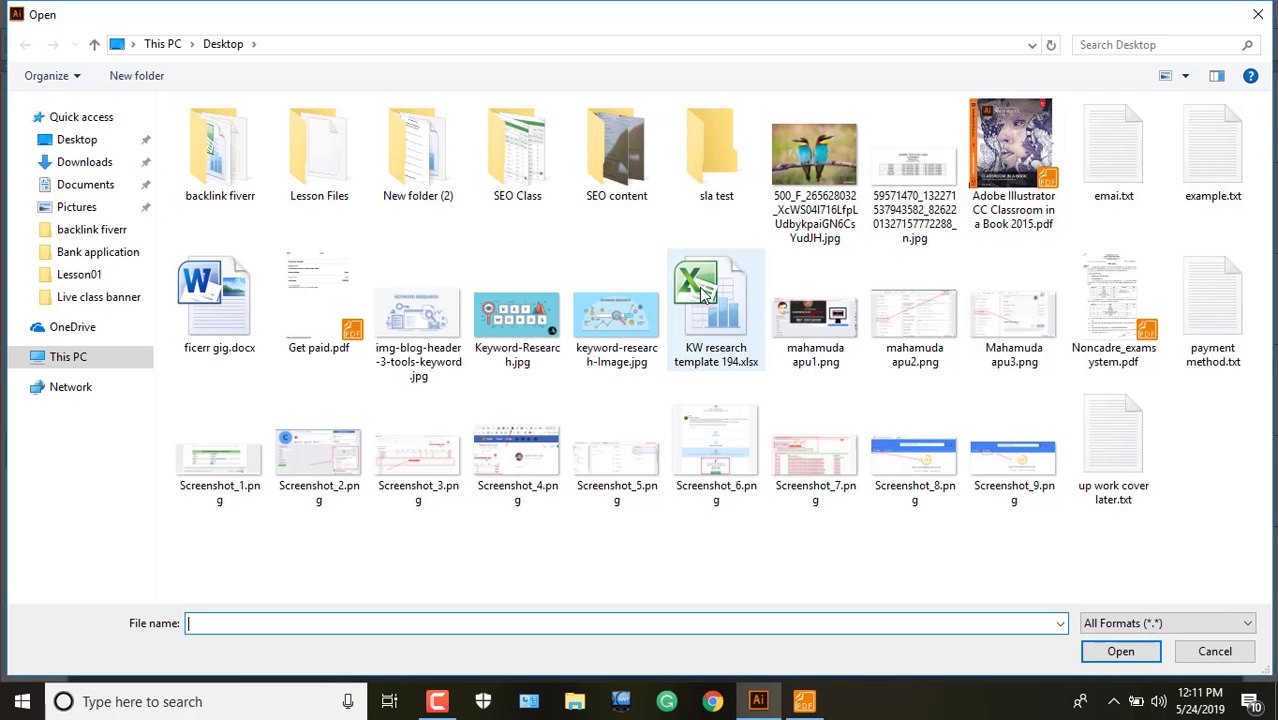
double_click(594, 328)
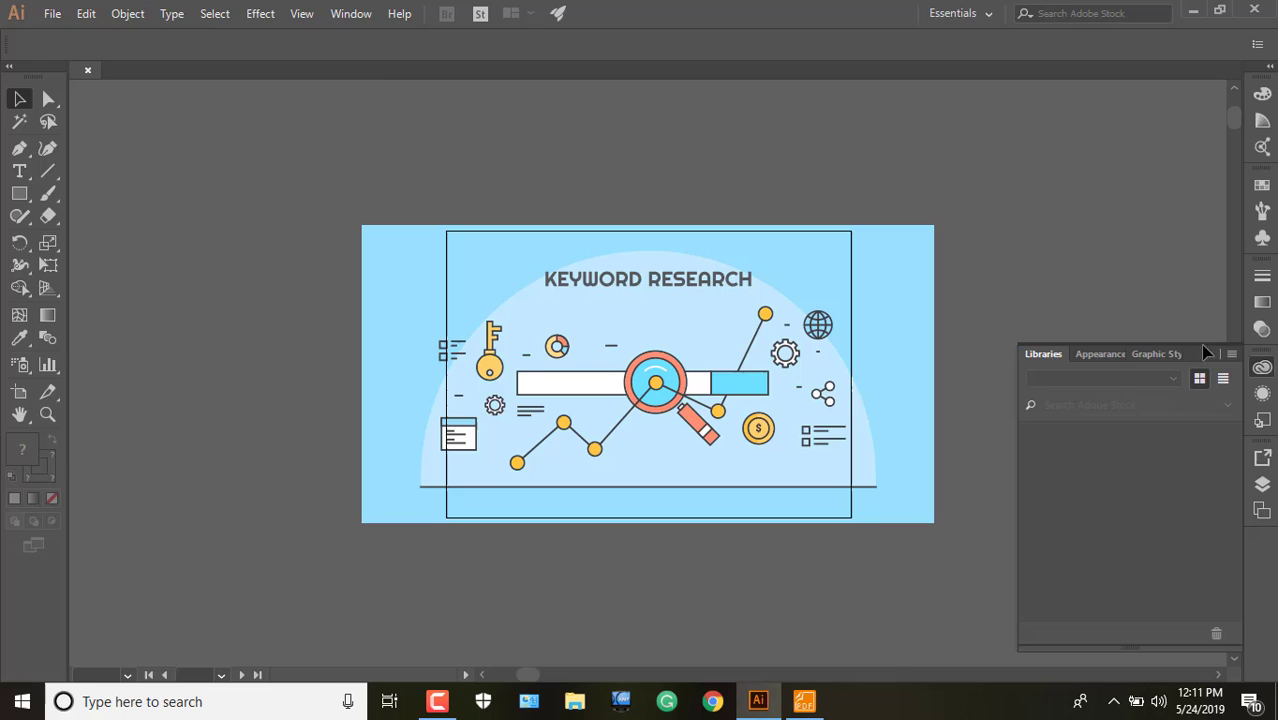
Collapse the expanded Libraries panel group and reset the Essentials workspace with keyword-research-Image.jpg open.
click(1211, 355)
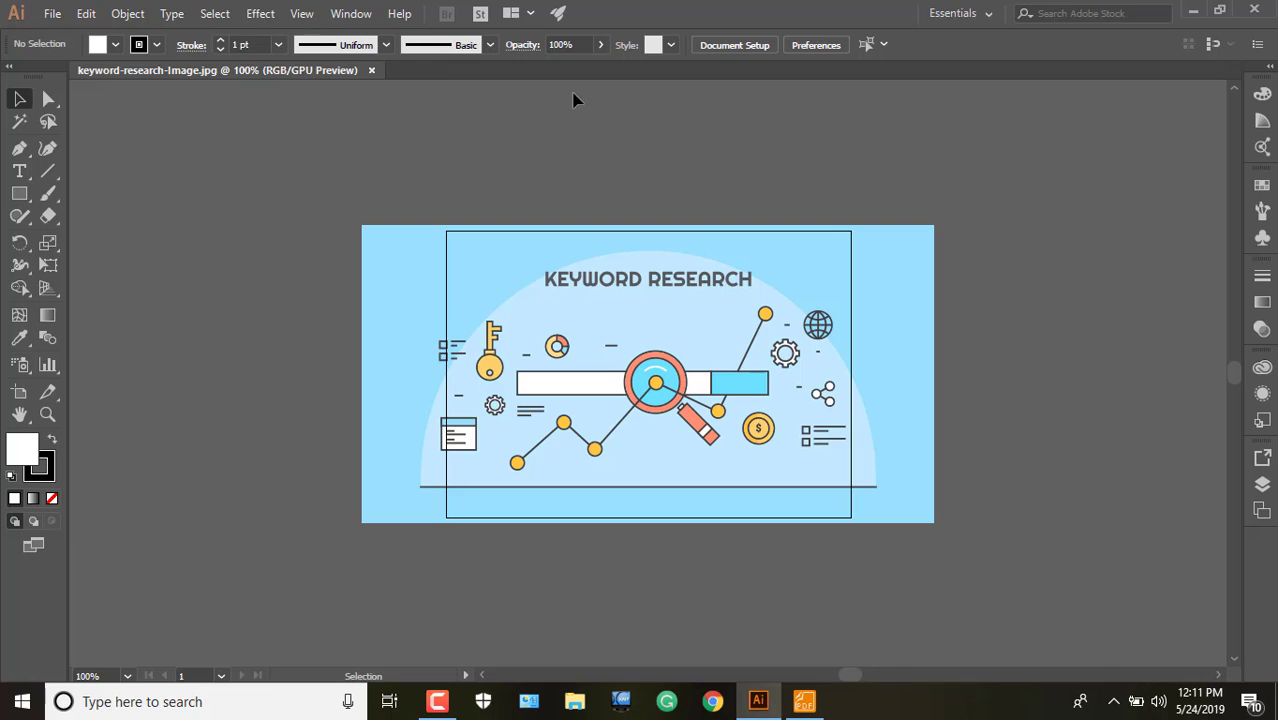
click(352, 15)
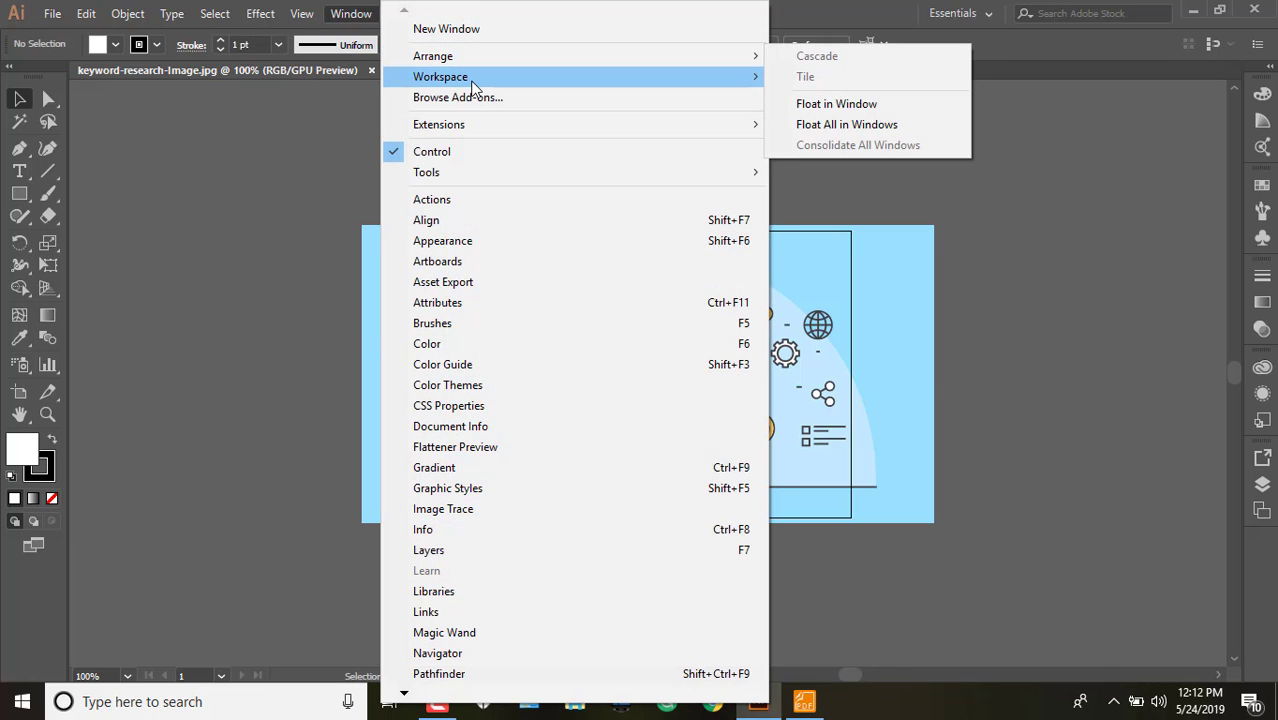
mouse_move(475, 88)
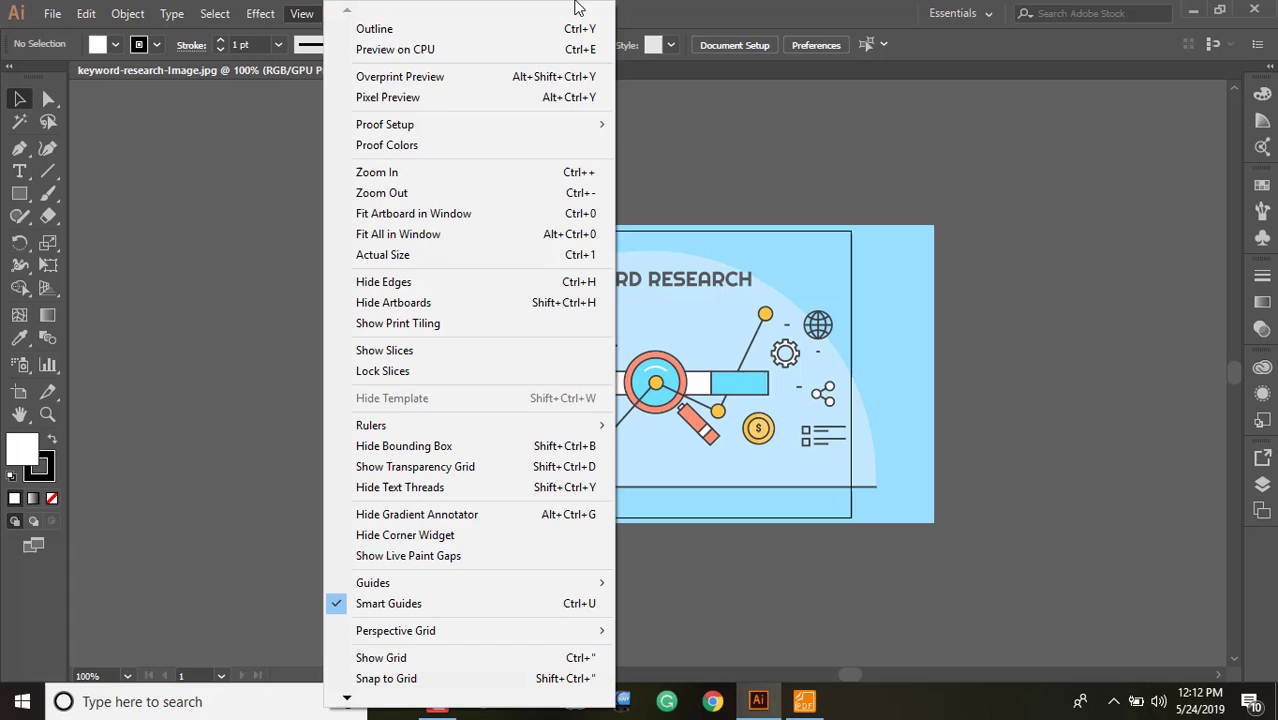
click(576, 14)
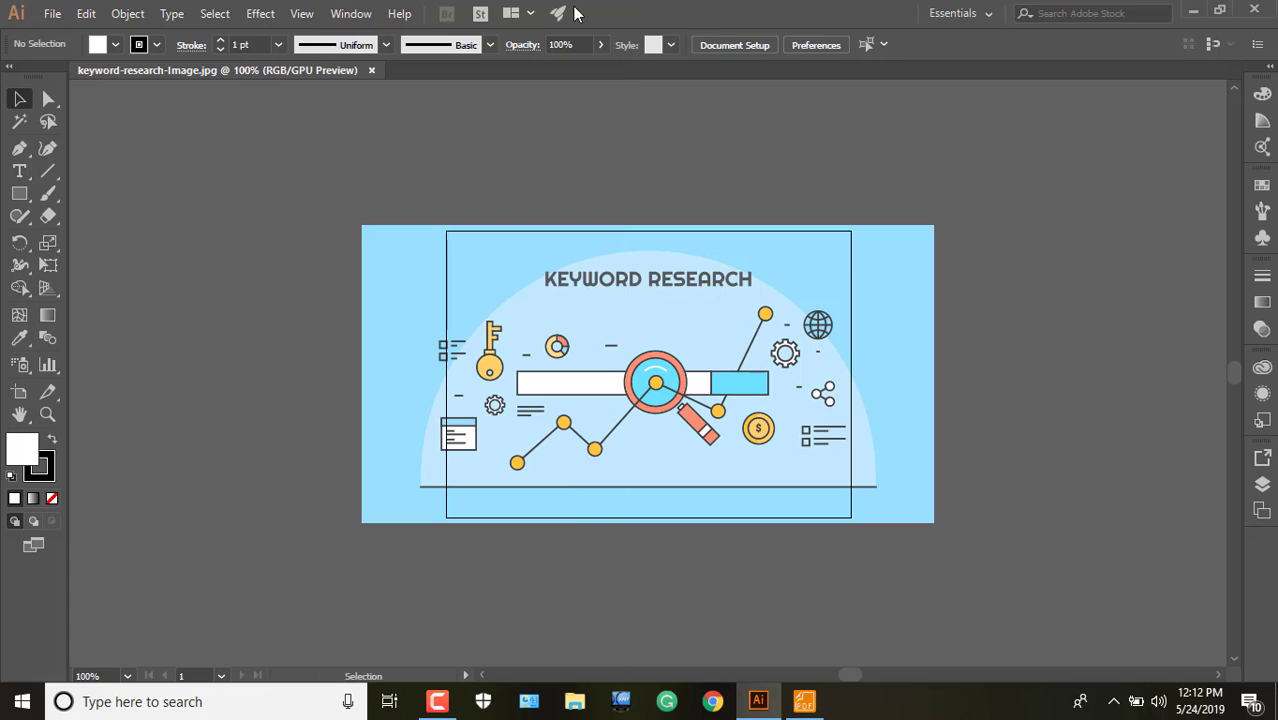
click(349, 14)
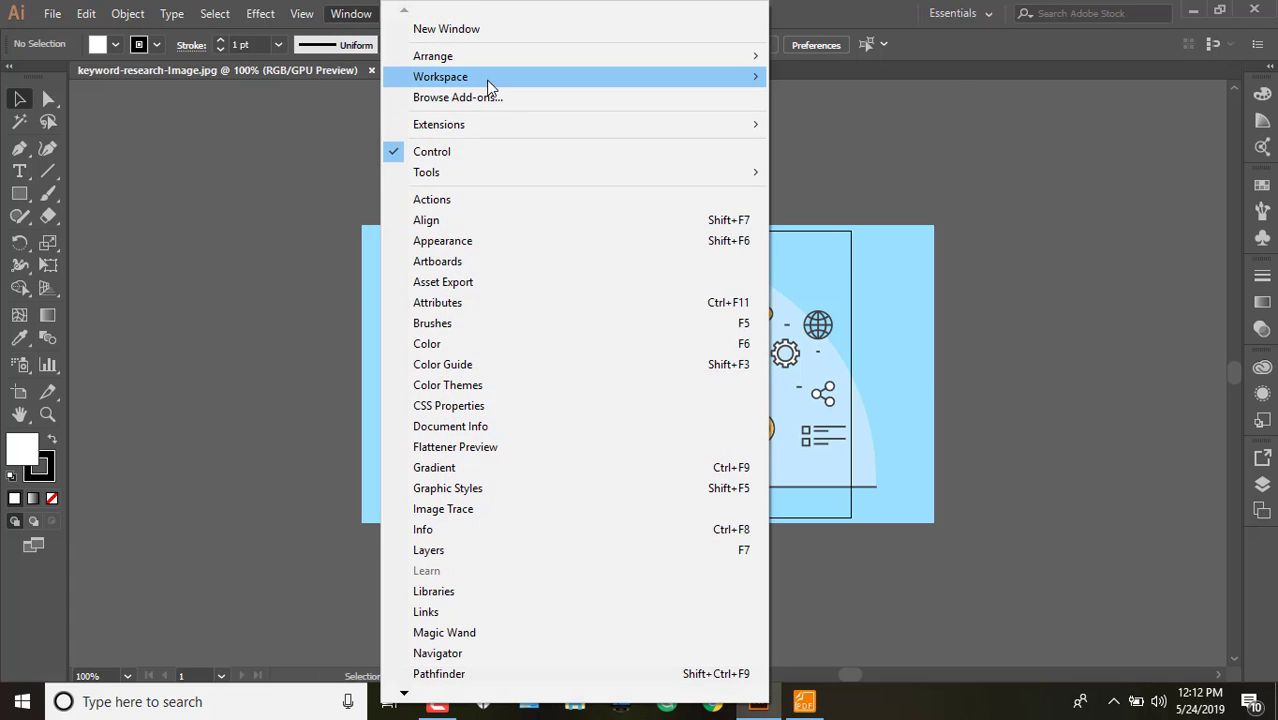
mouse_move(487, 82)
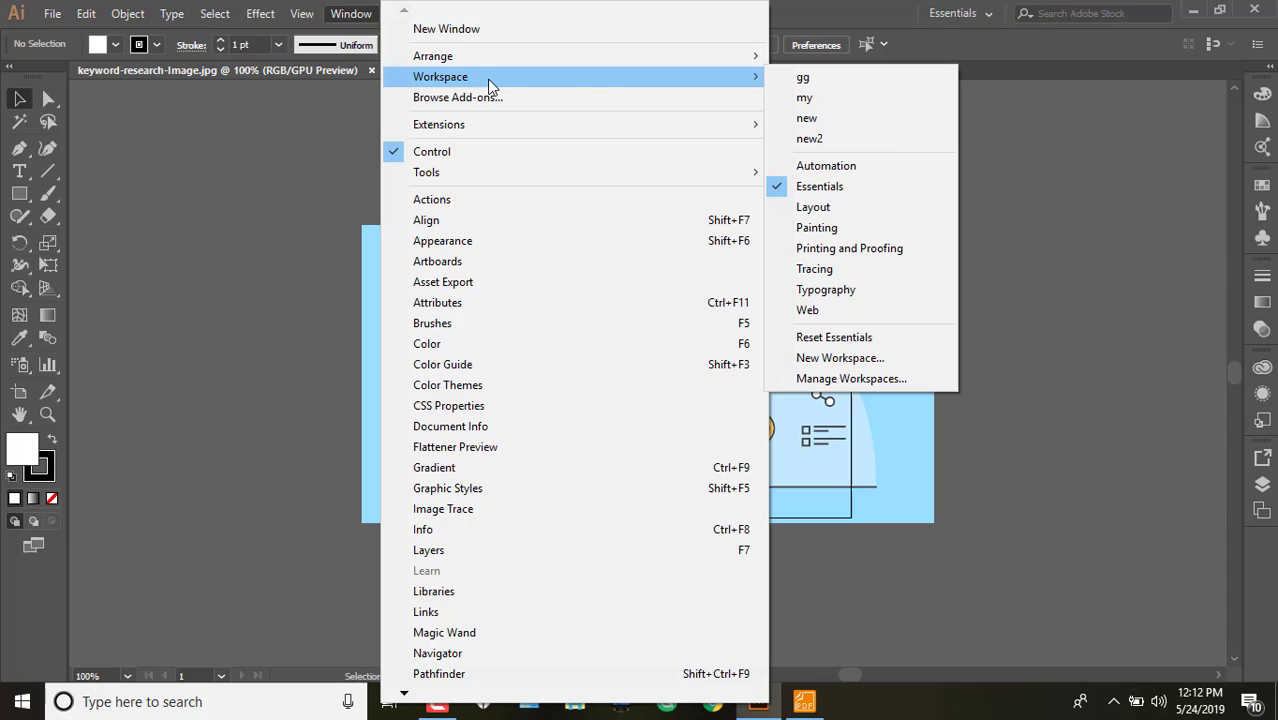
click(838, 336)
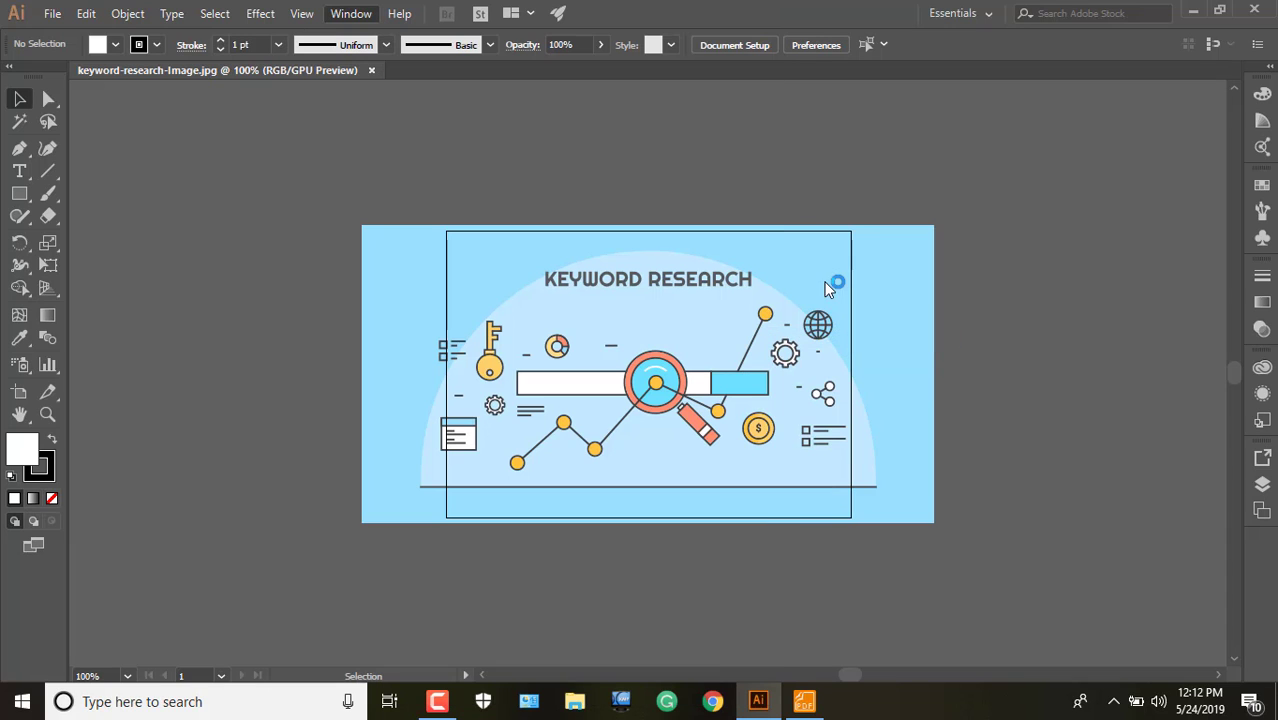